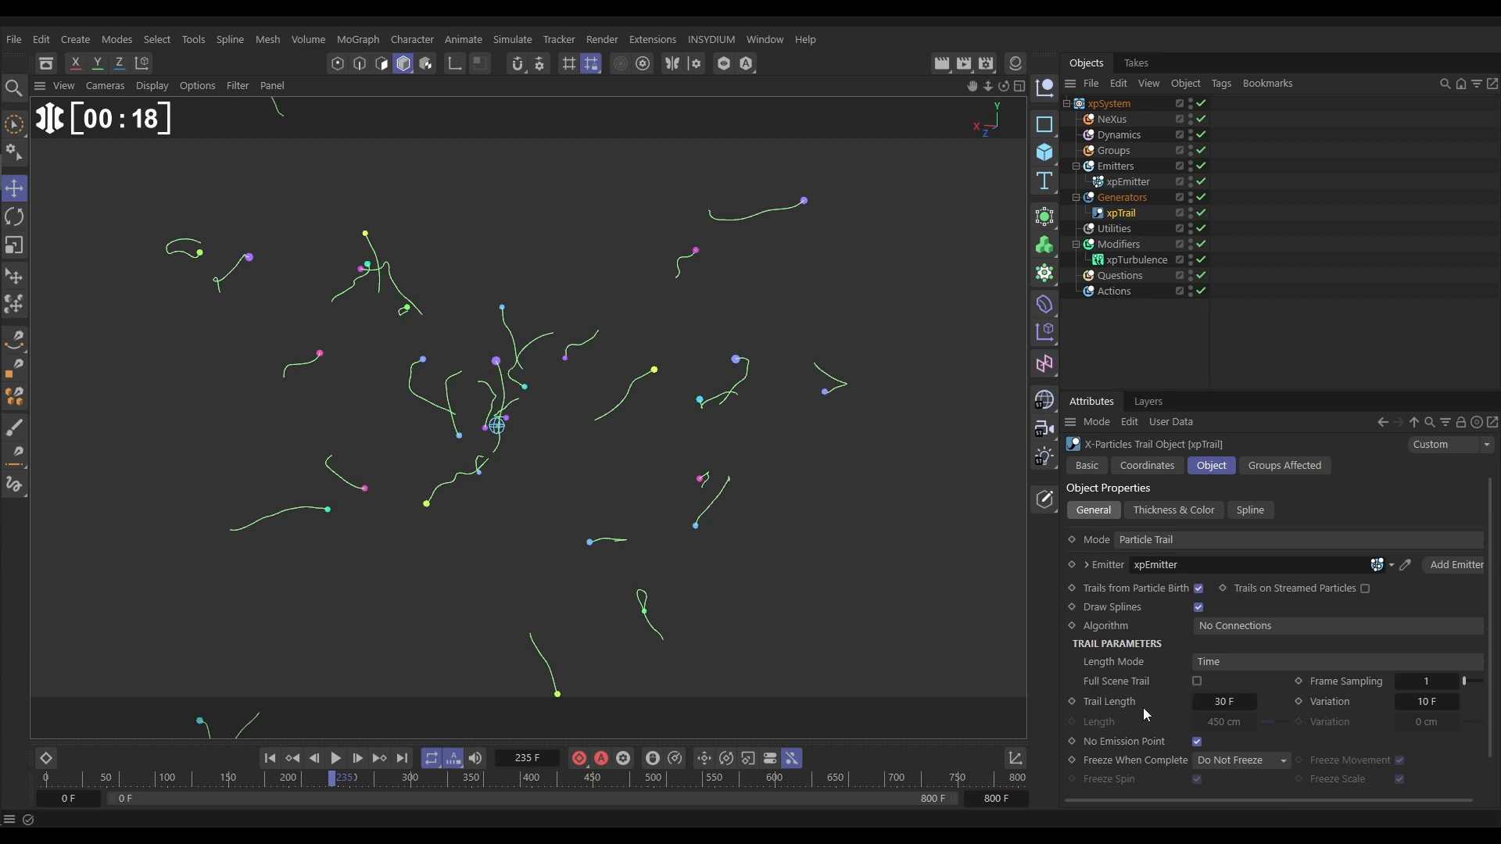
# Play the simulation briefly from the current frame to preview the particle trails.
pyautogui.click(336, 759)
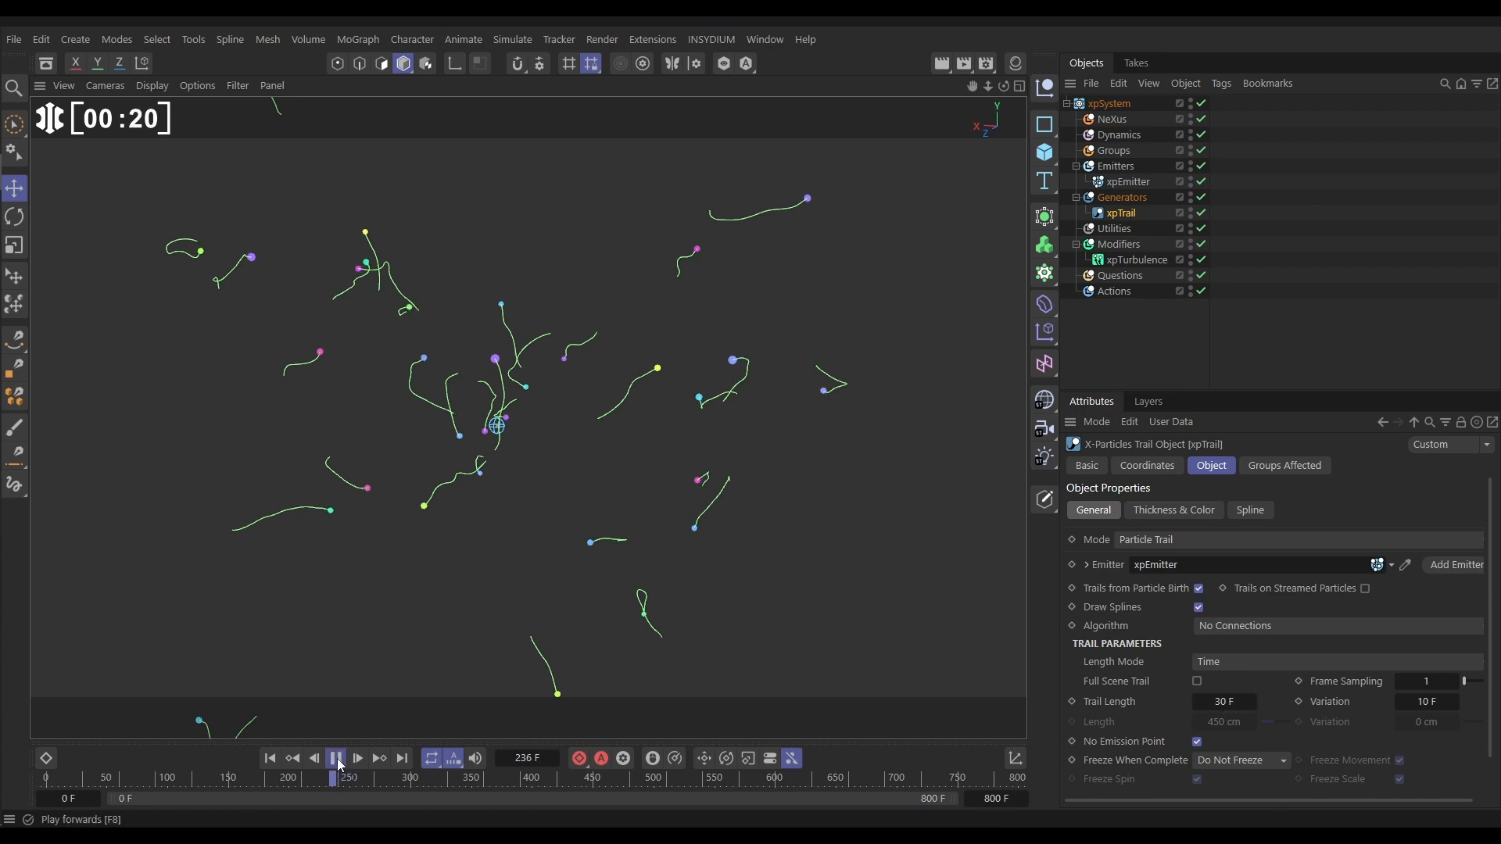
pyautogui.click(337, 760)
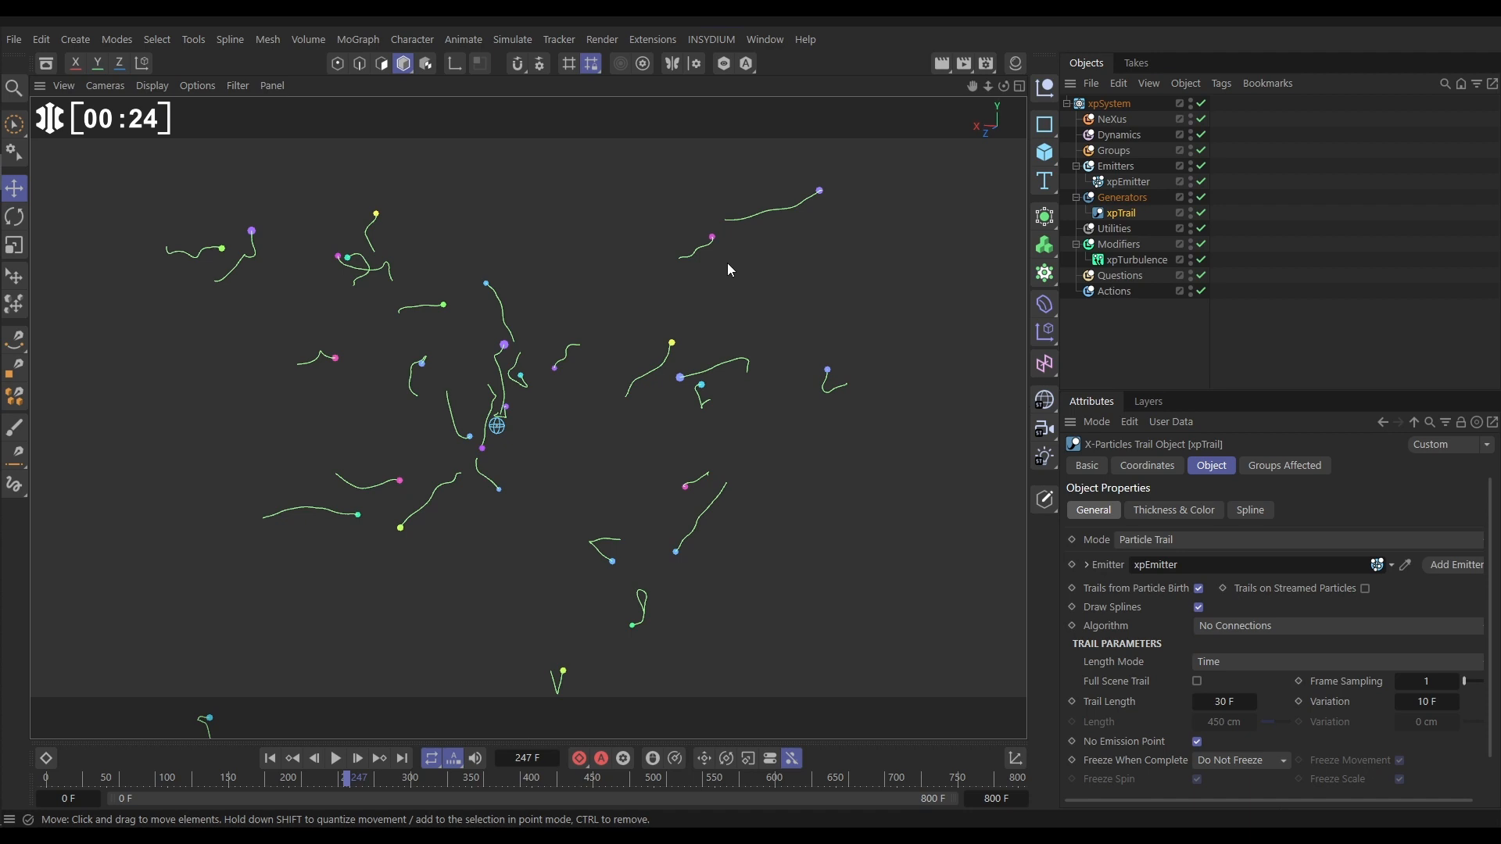
# Play the simulation from the start with xpEmitter's Full Lifespan turned off, and turn Full Lifespan back on.
pyautogui.click(1127, 184)
pyautogui.click(1268, 466)
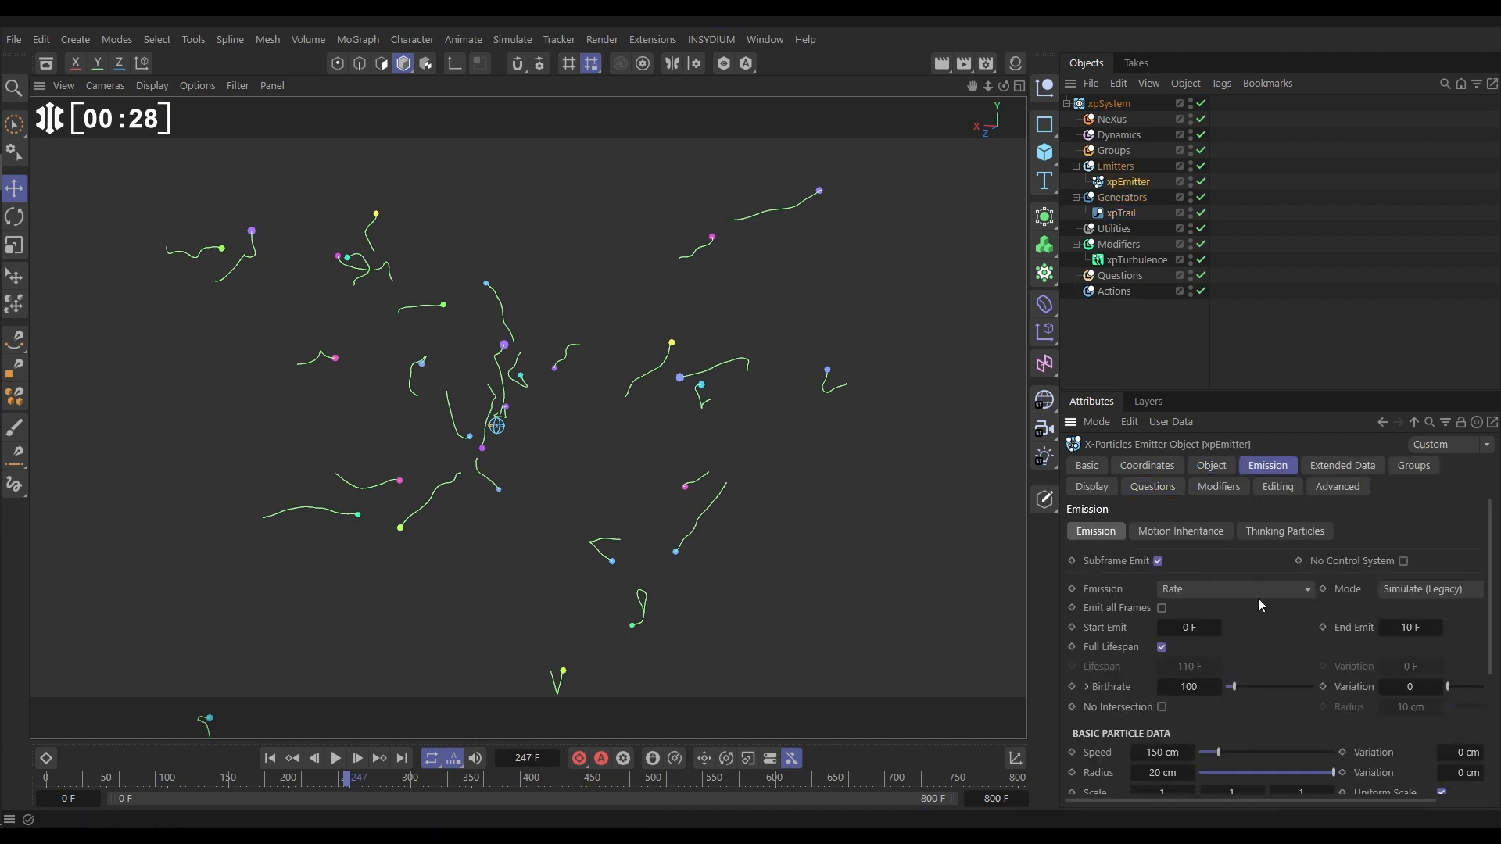
pyautogui.click(1162, 648)
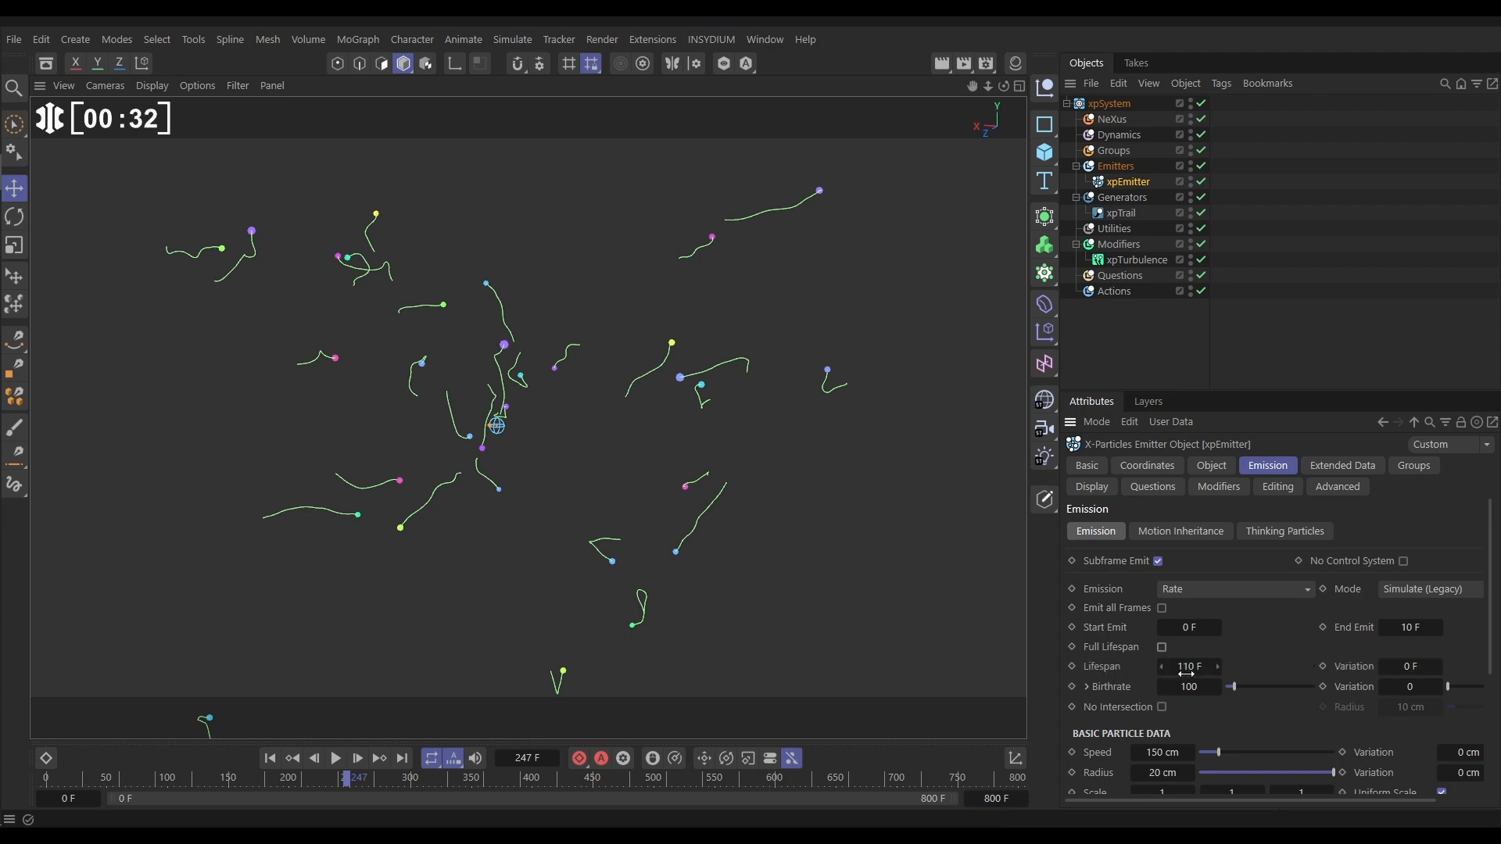
pyautogui.click(270, 758)
pyautogui.click(342, 760)
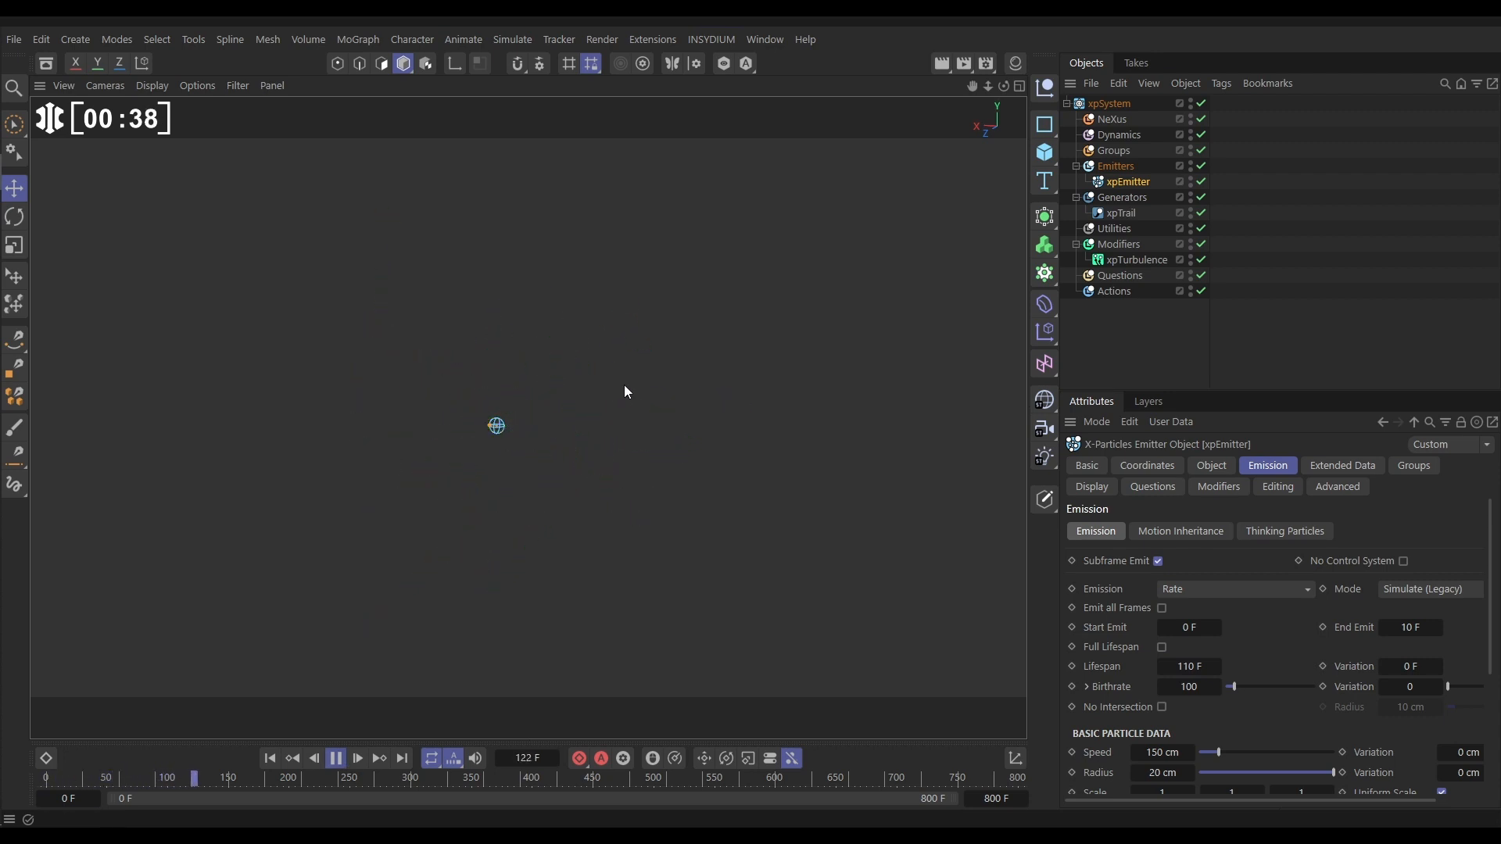
pyautogui.click(335, 758)
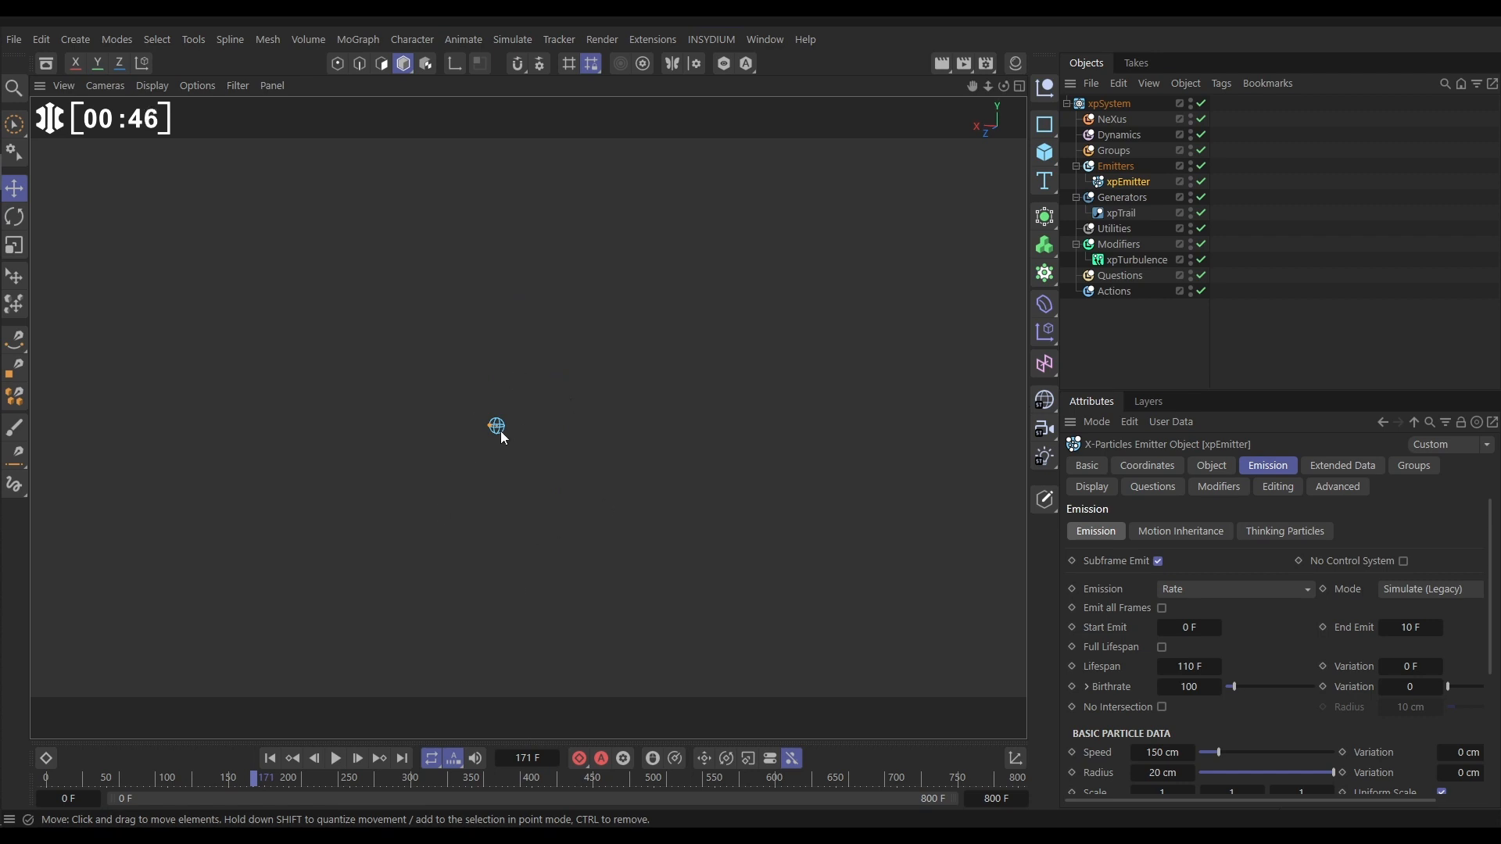
pyautogui.click(1162, 648)
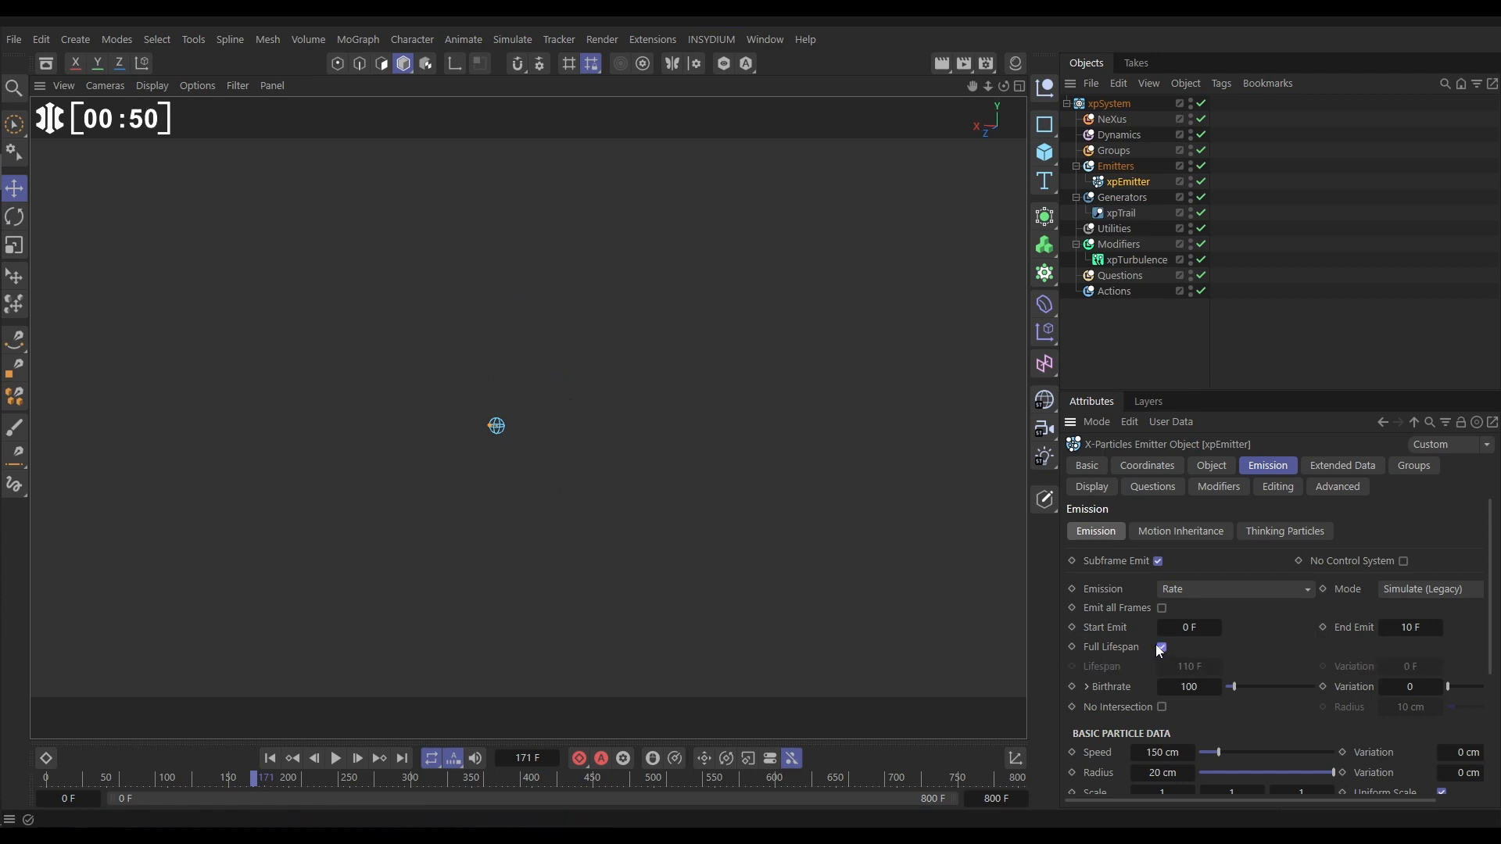
# Add an xpTrailsMod control modifier to the system and play the simulation from the start to preview it.
pyautogui.click(1115, 245)
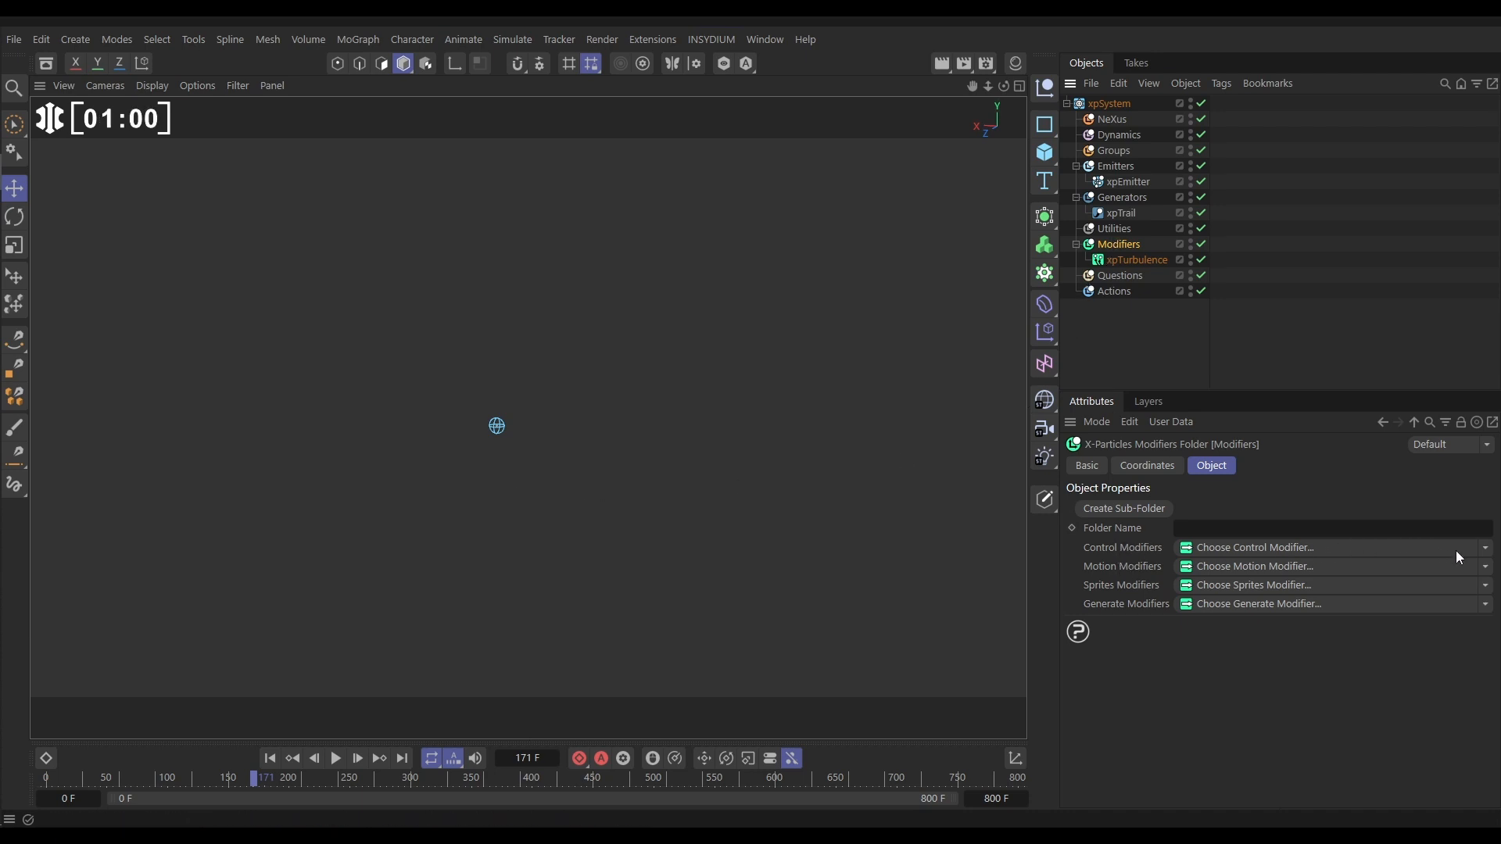
pyautogui.click(1485, 549)
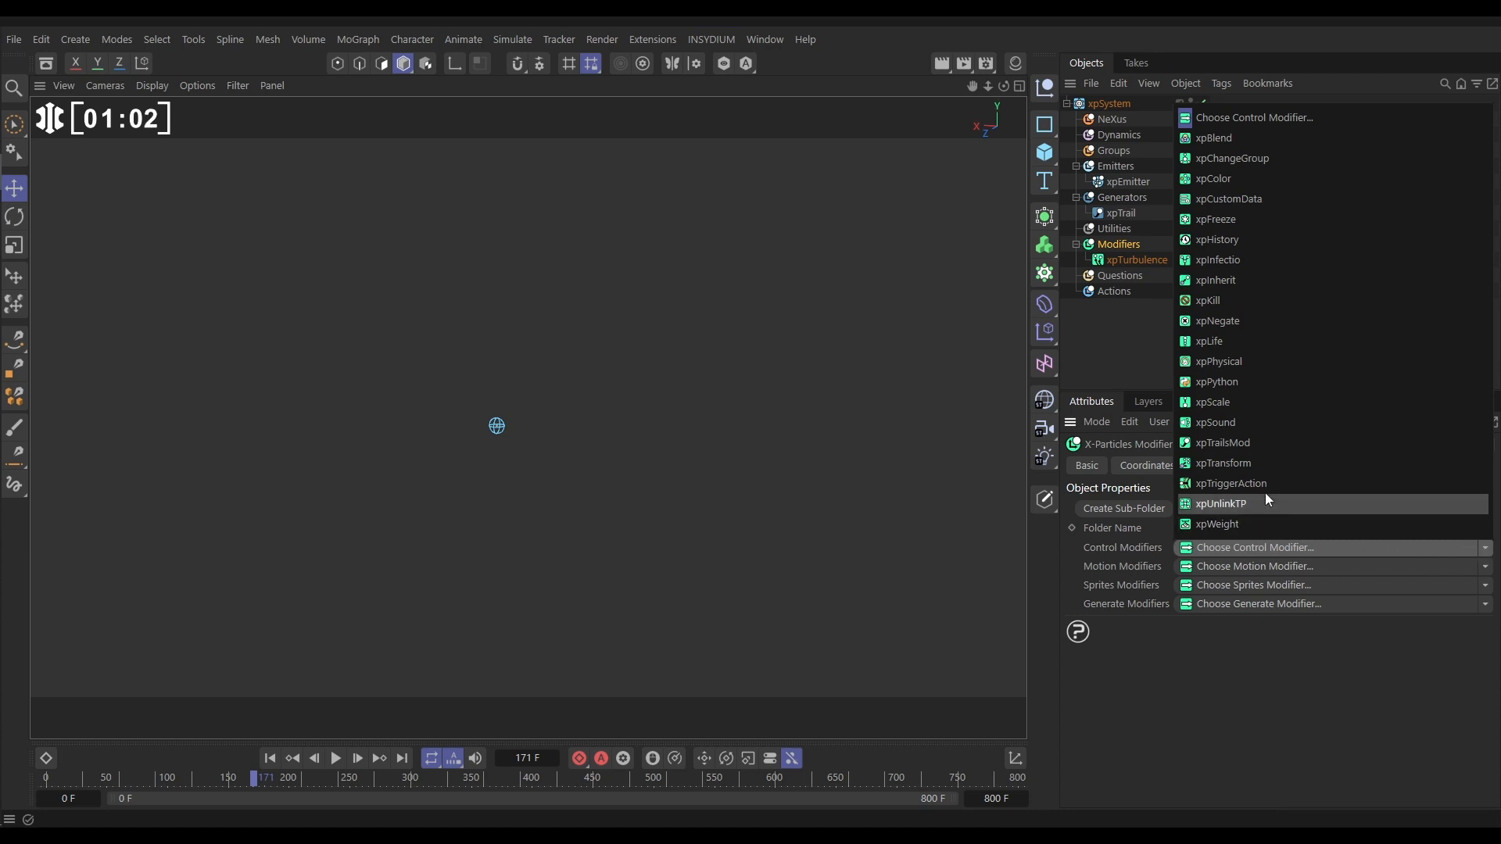
pyautogui.click(1245, 443)
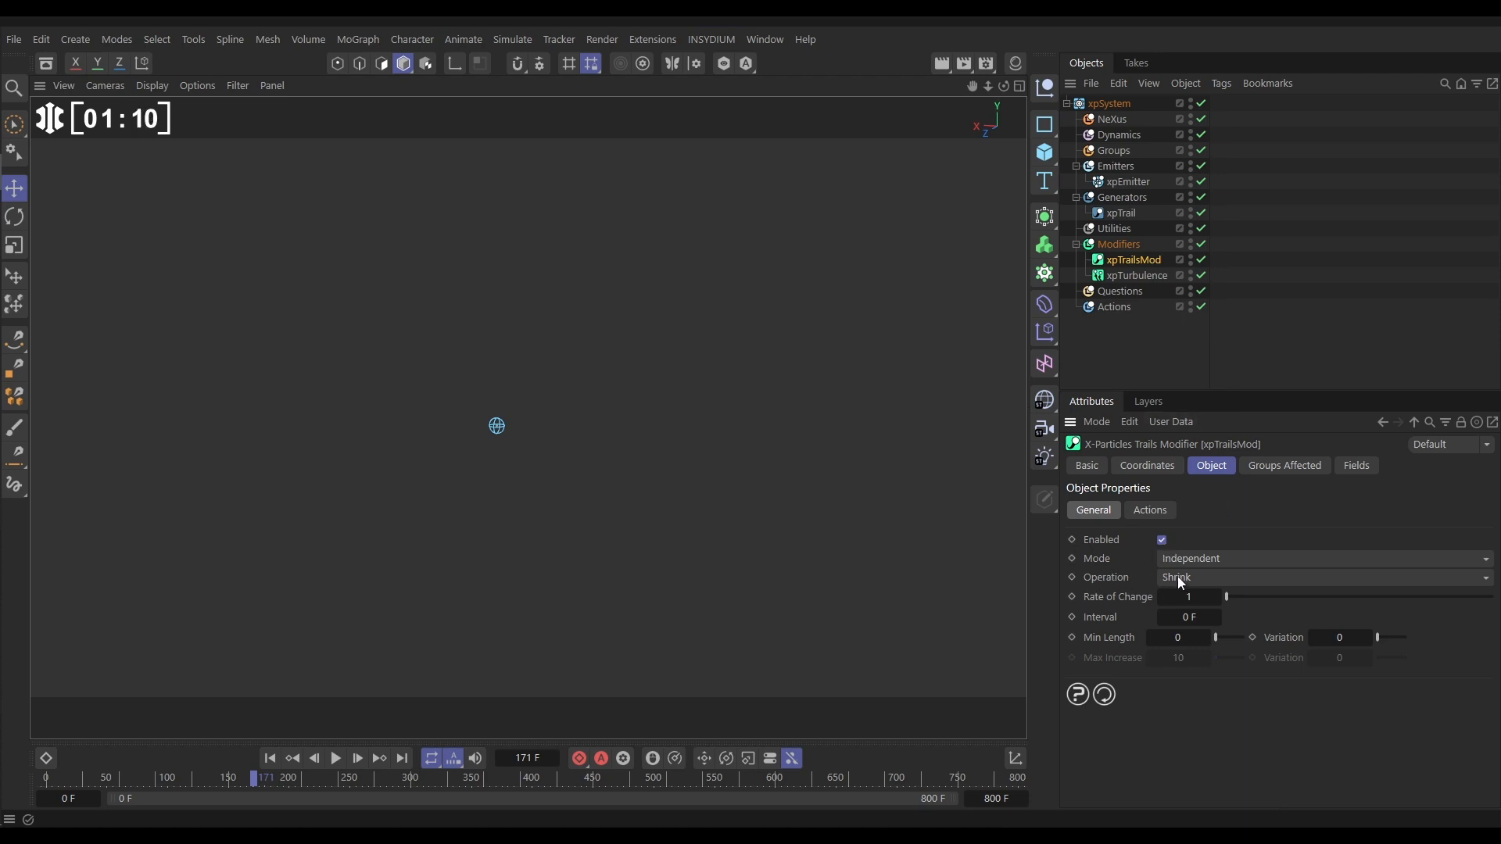
pyautogui.click(270, 758)
pyautogui.click(336, 758)
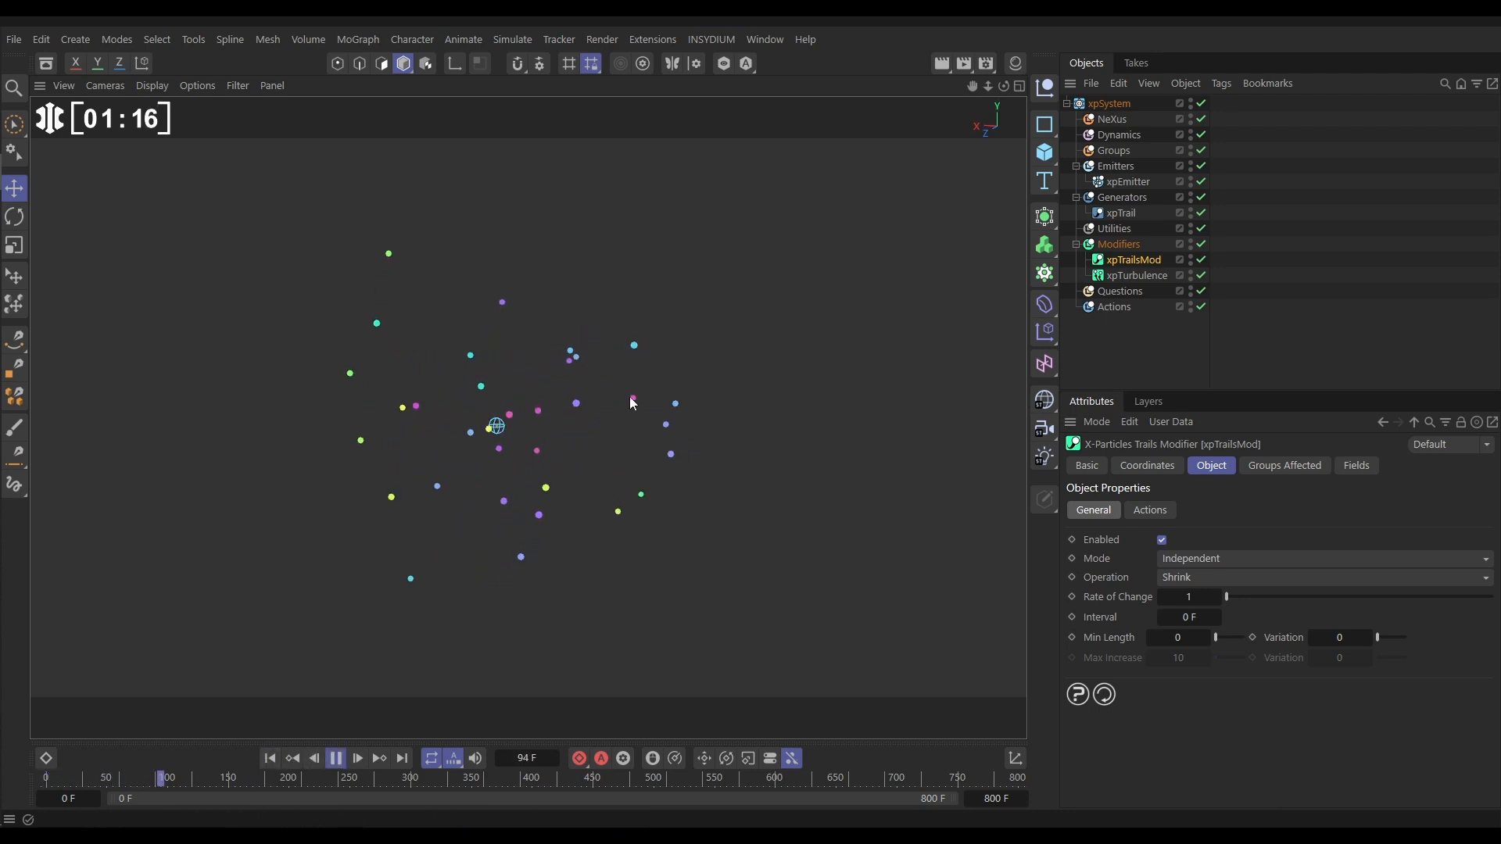
pyautogui.click(340, 761)
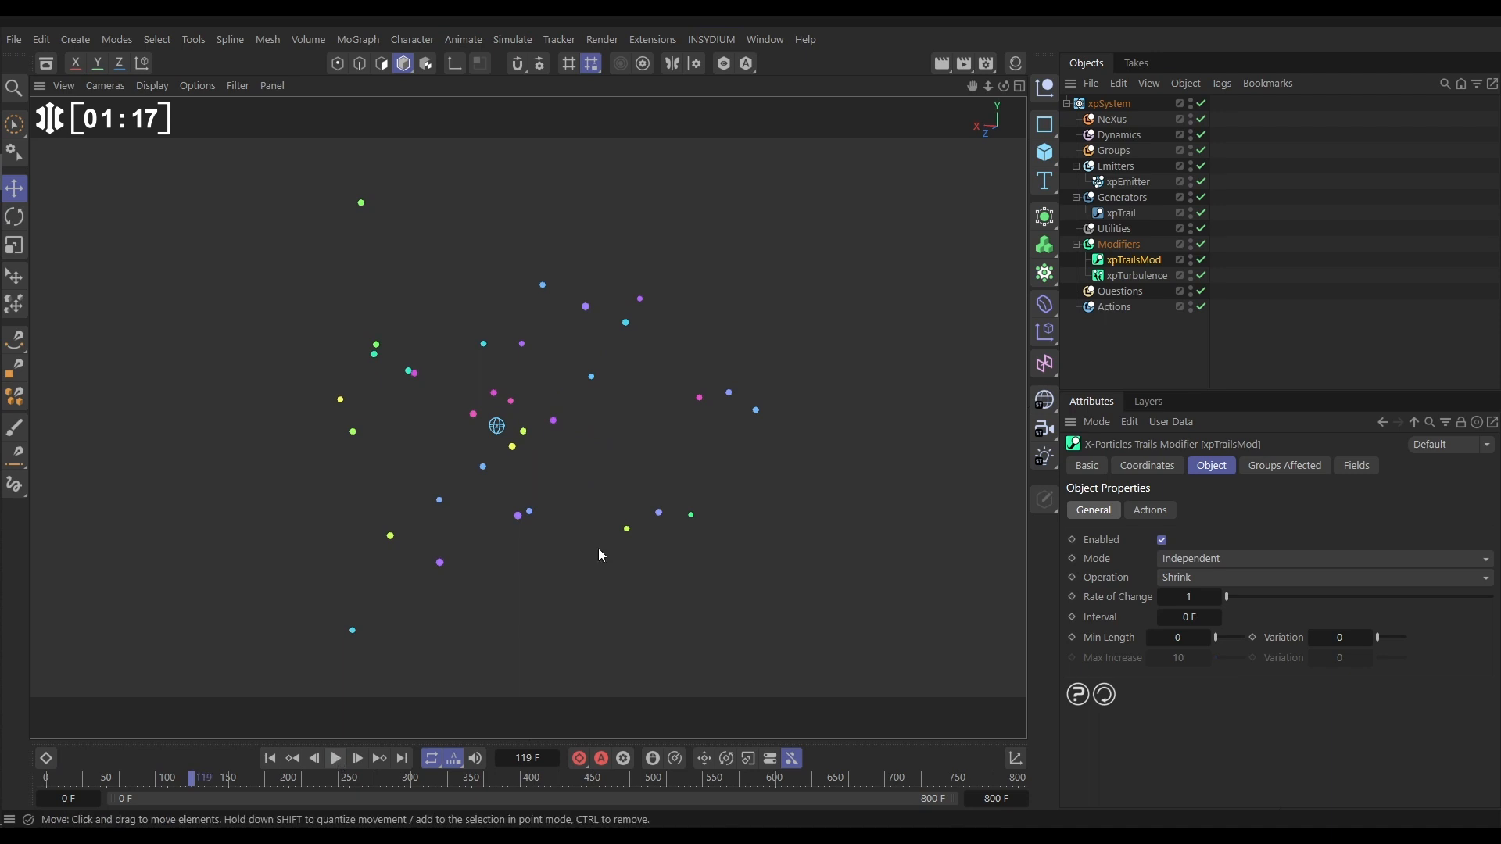
# Compare the trails by playing with xpTrailsMod disabled and re-enabling it during playback, and return to the first frame.
pyautogui.click(1202, 259)
pyautogui.click(269, 758)
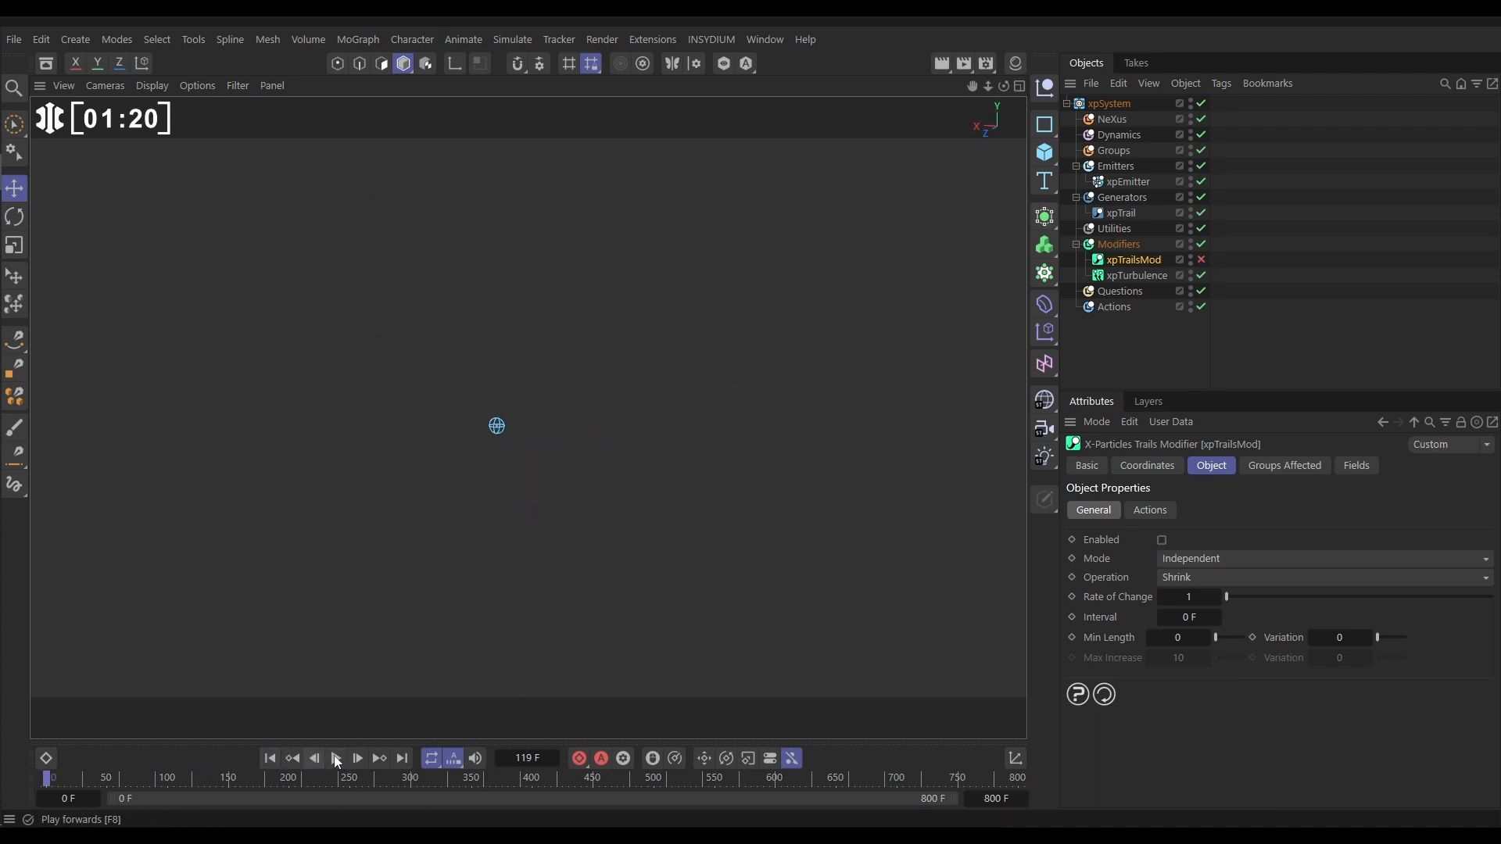
pyautogui.click(337, 759)
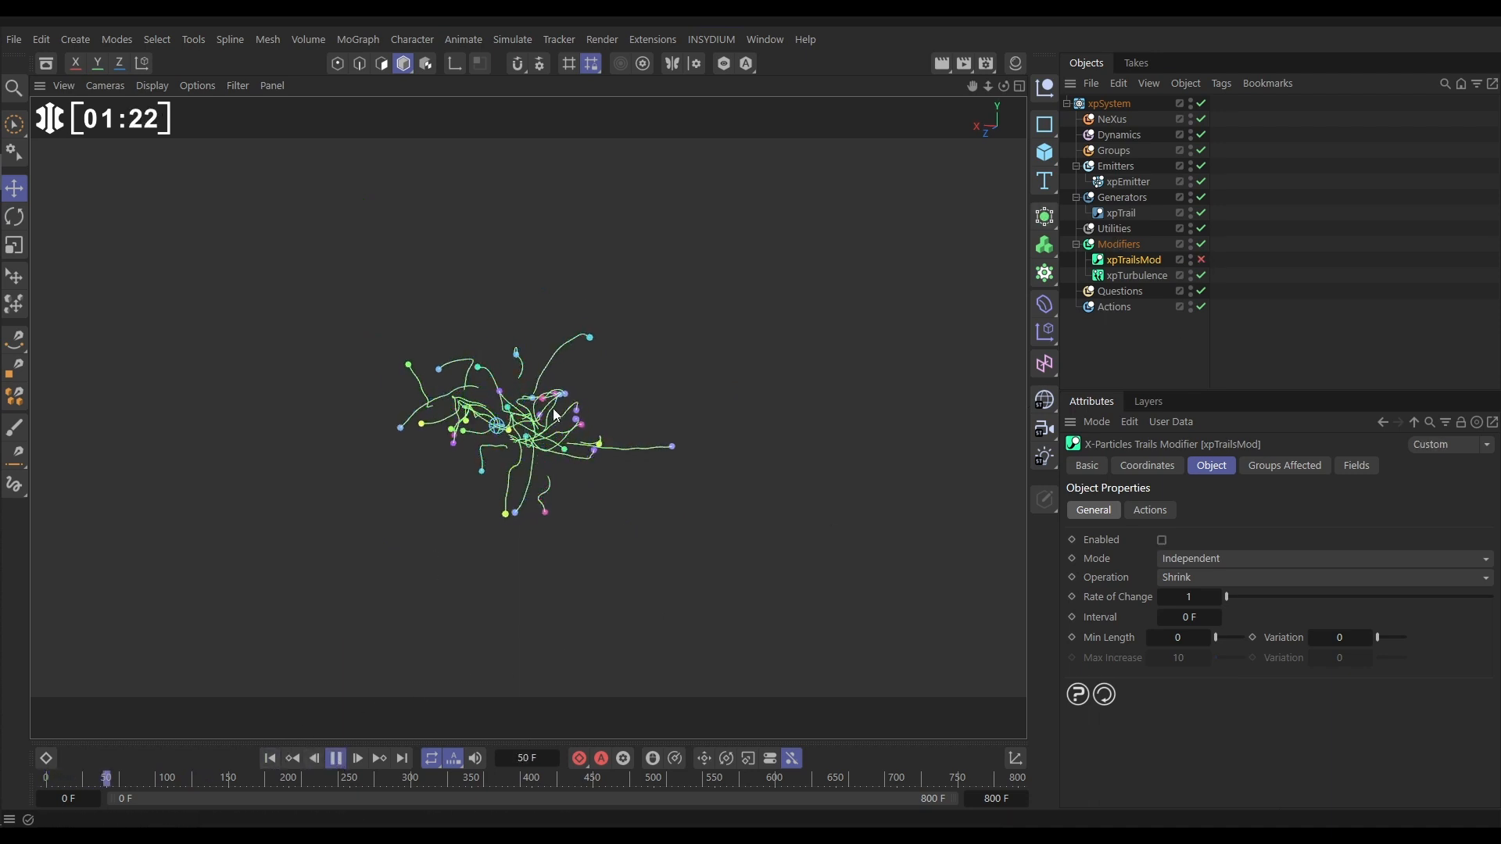
pyautogui.click(1202, 259)
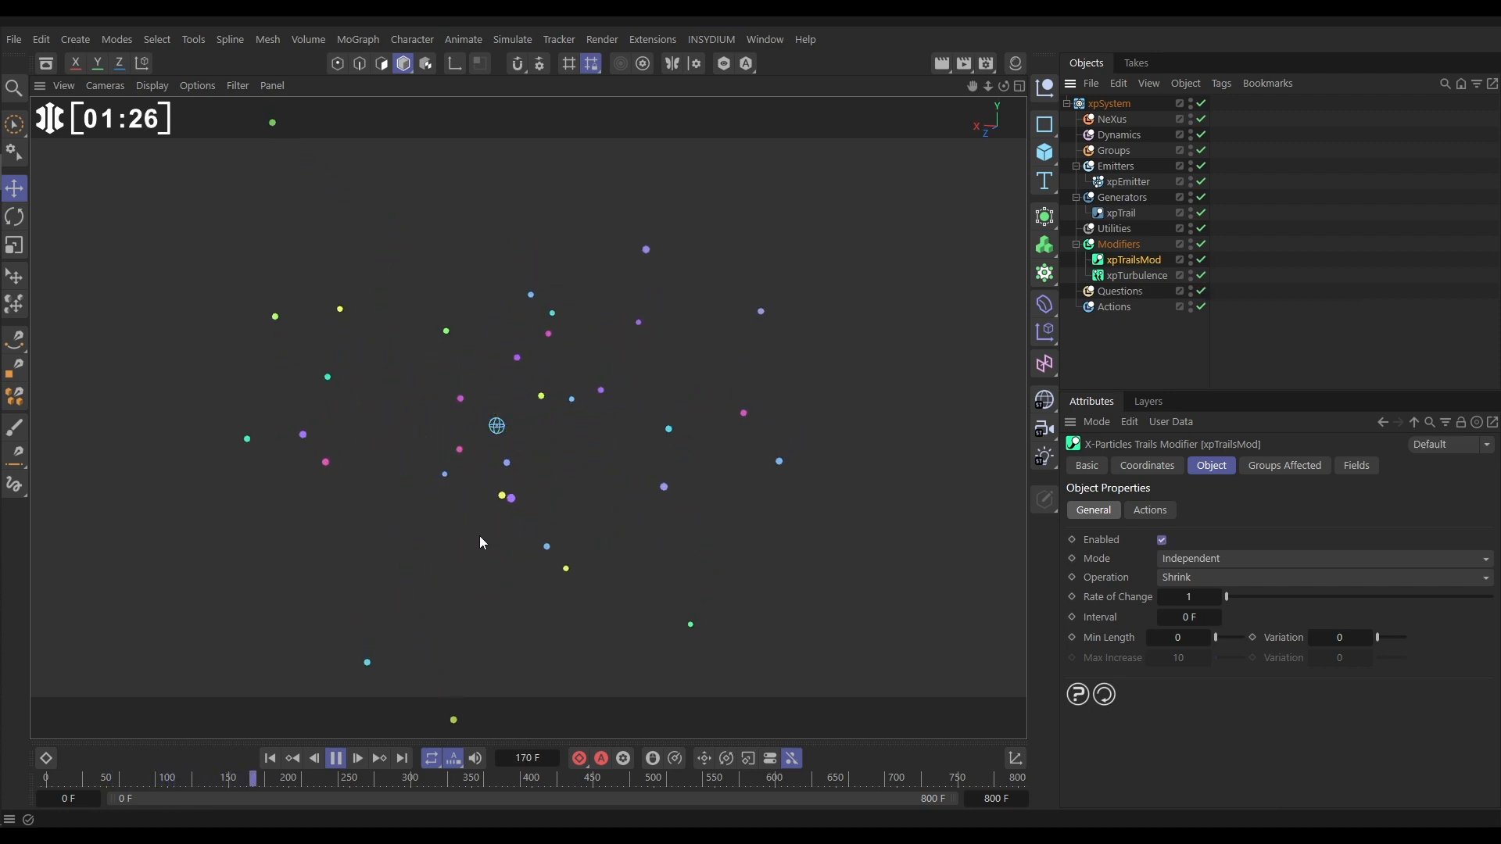
pyautogui.click(337, 760)
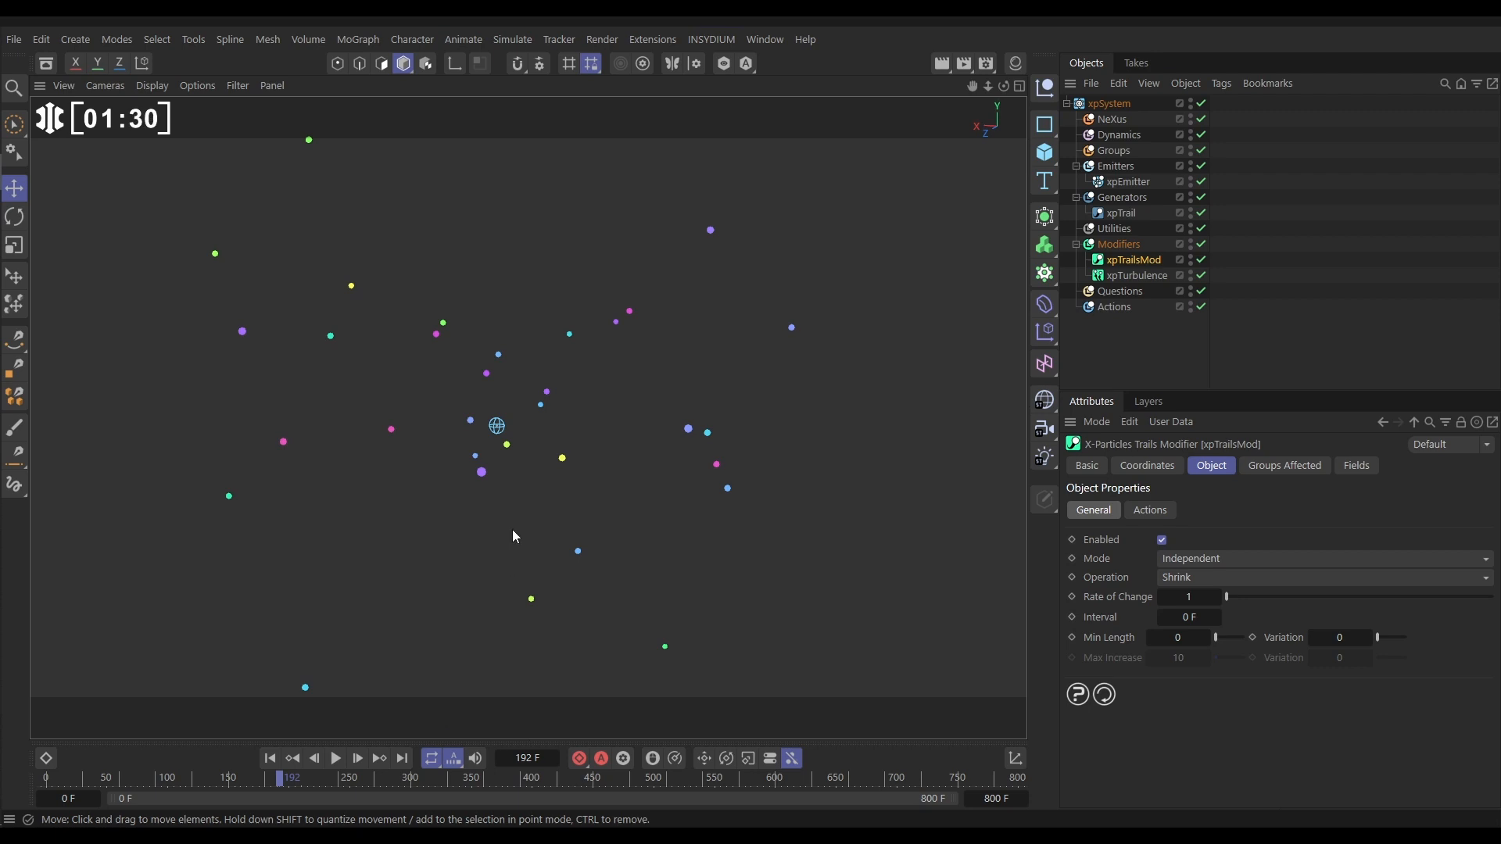
pyautogui.click(270, 759)
# Add a Particle Age question to xpEmitter and set its age threshold to 110 F.
pyautogui.click(1126, 182)
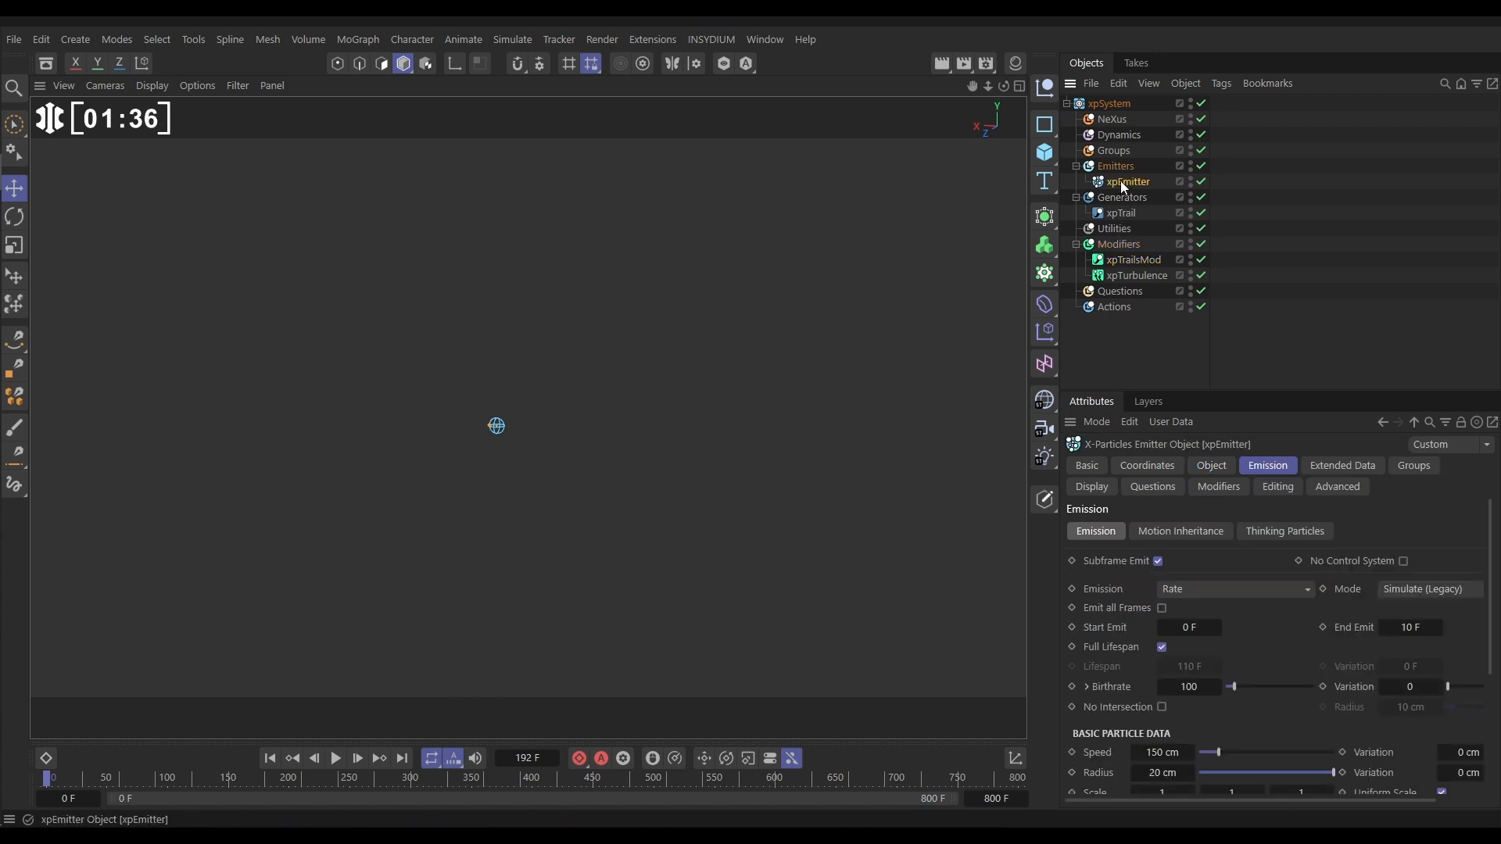
pyautogui.click(1156, 488)
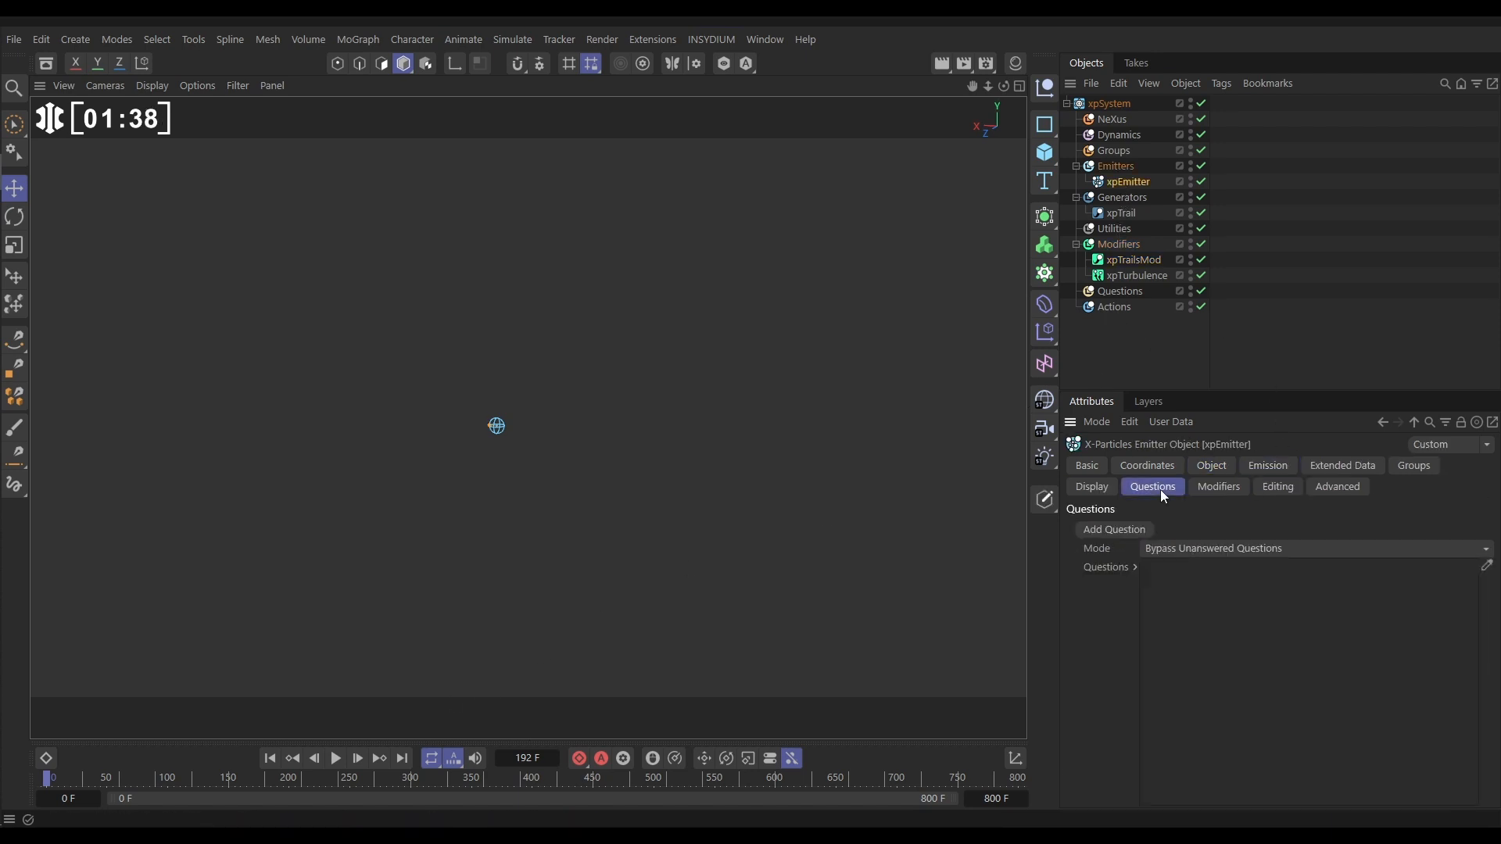
pyautogui.click(1110, 531)
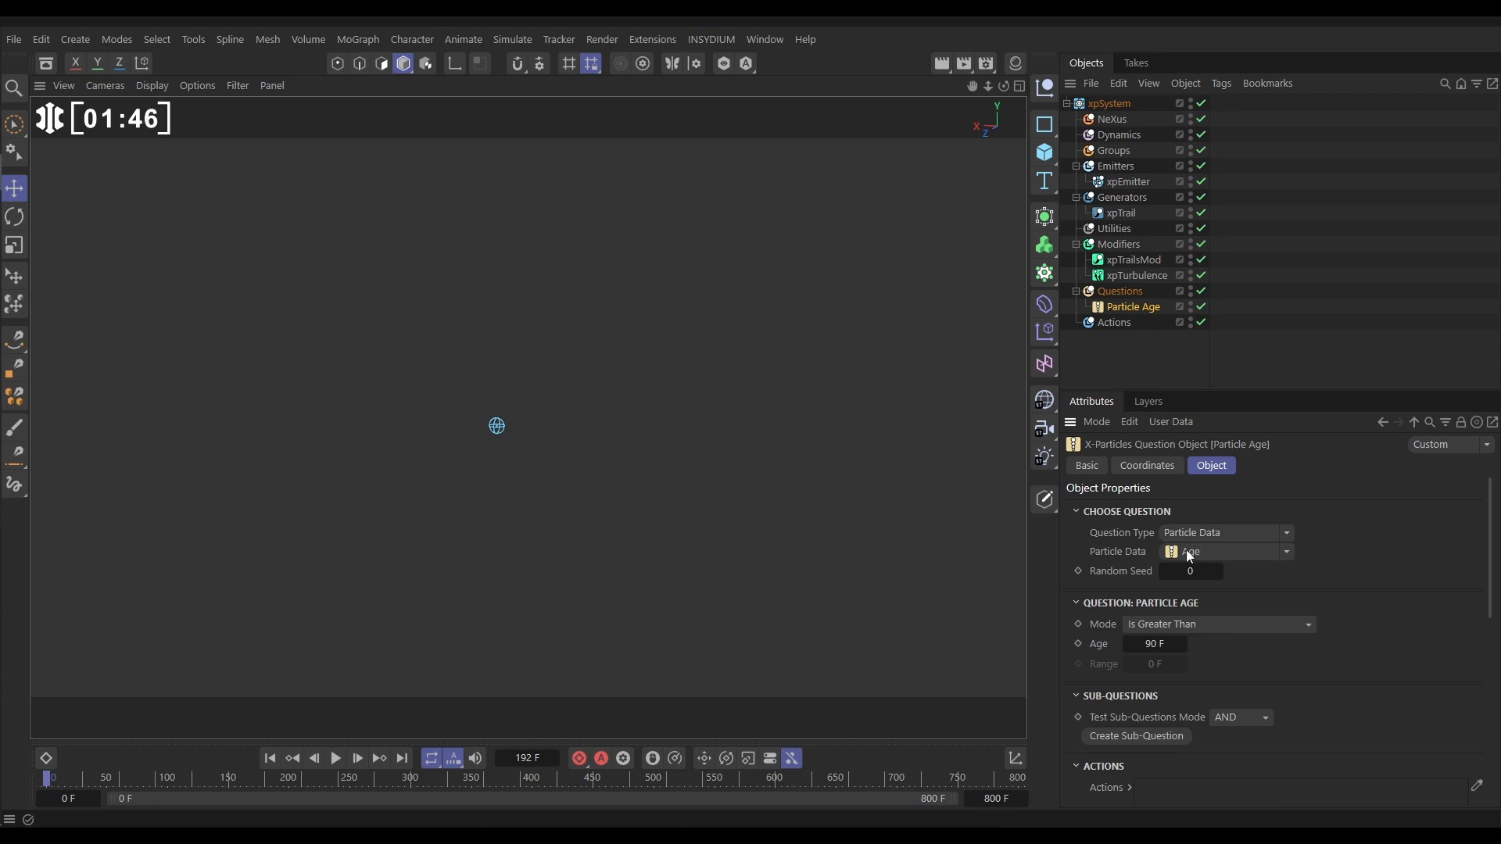
pyautogui.click(1287, 552)
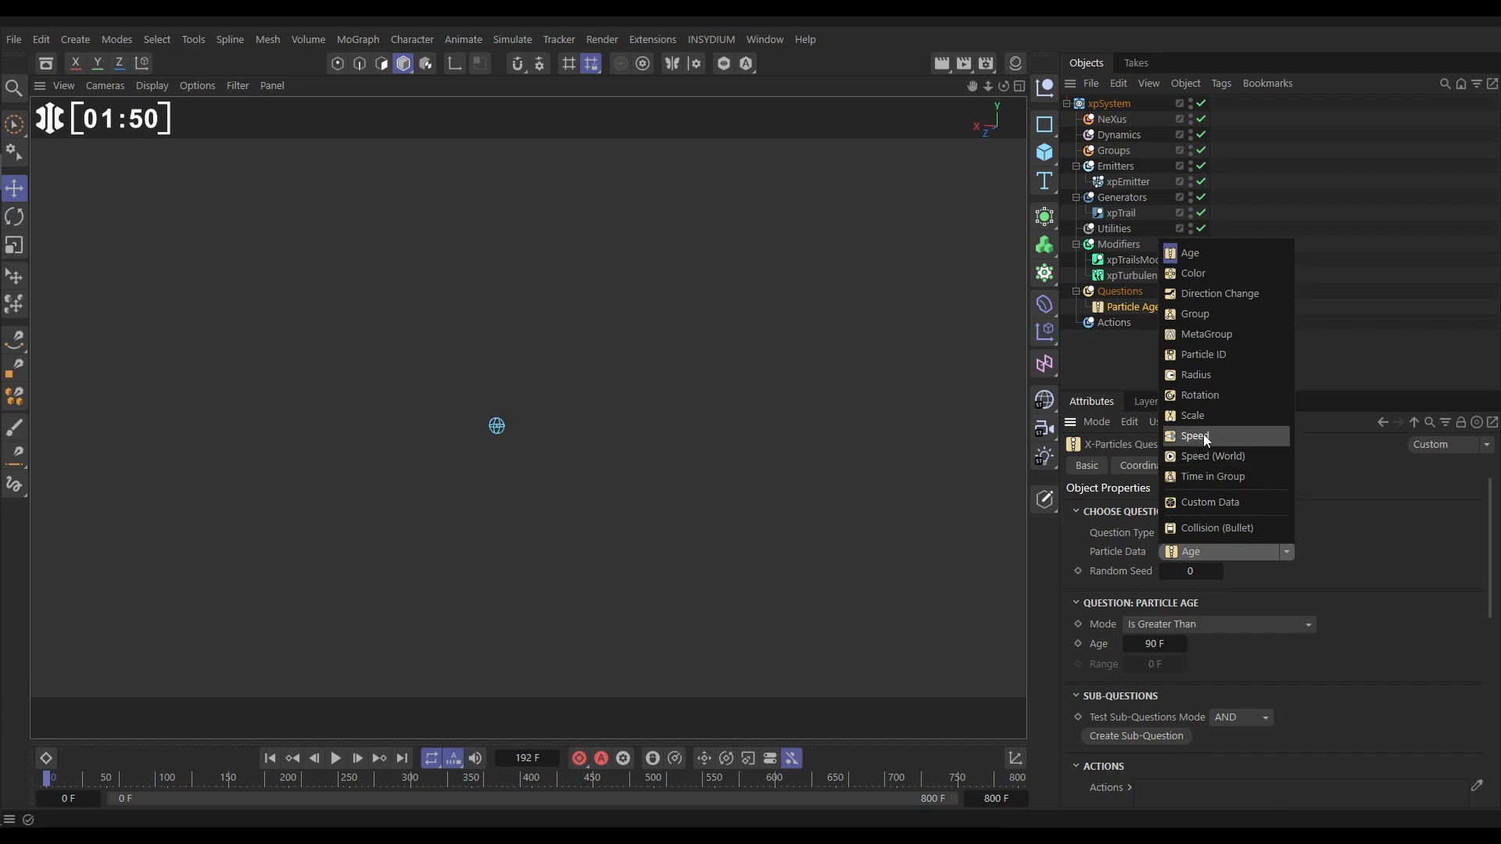
pyautogui.click(1376, 552)
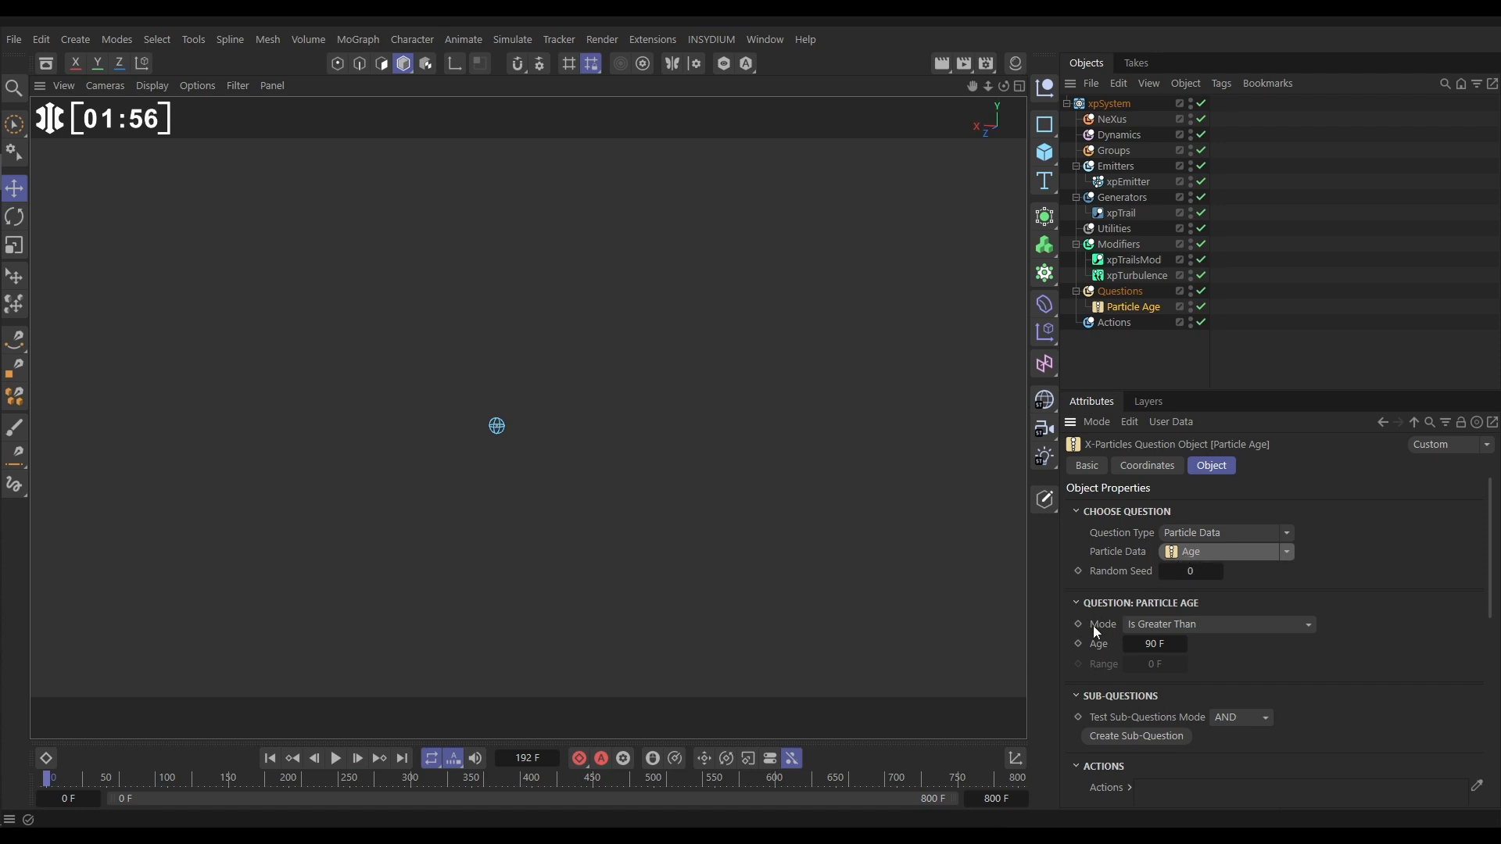
pyautogui.doubleClick(1152, 645)
pyautogui.write('110')
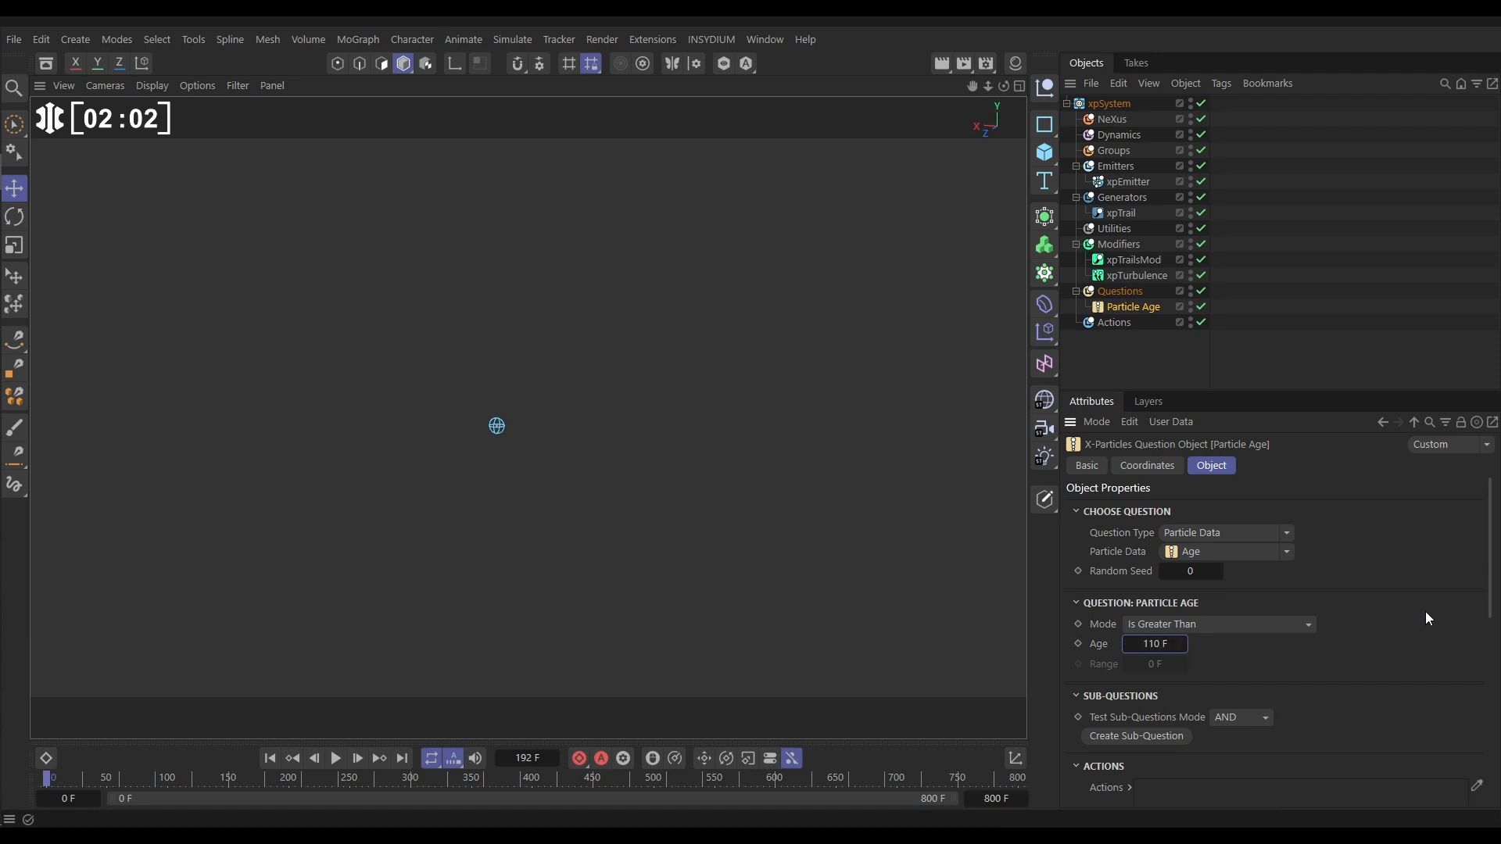
# Assign xpTrailsMod as a modifier to activate in the Particle Age question and replay the simulation from the start.
pyautogui.scroll(-5, 1485, 538)
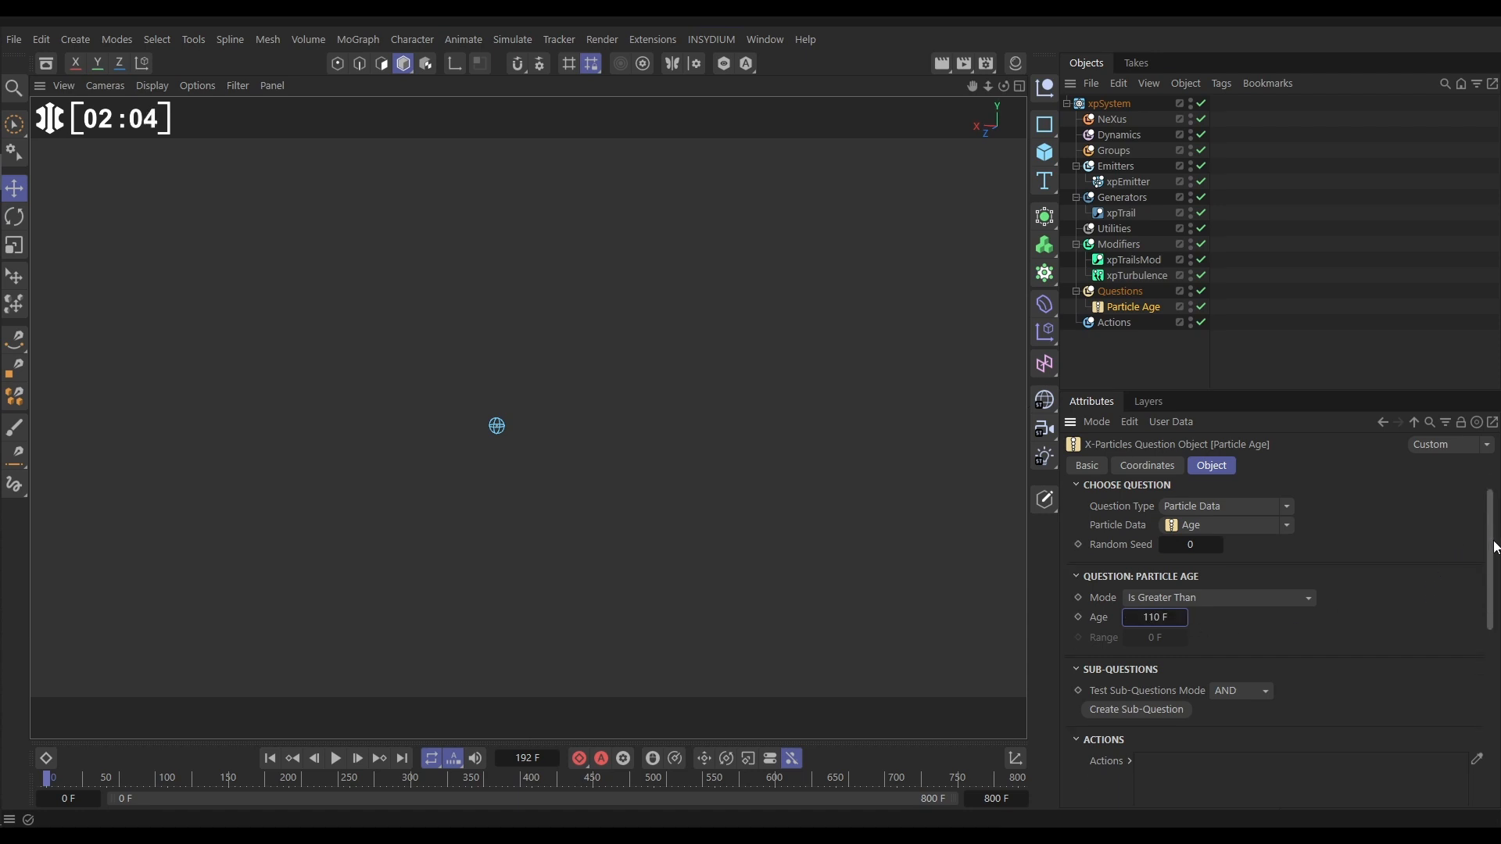
pyautogui.scroll(-1, 1282, 626)
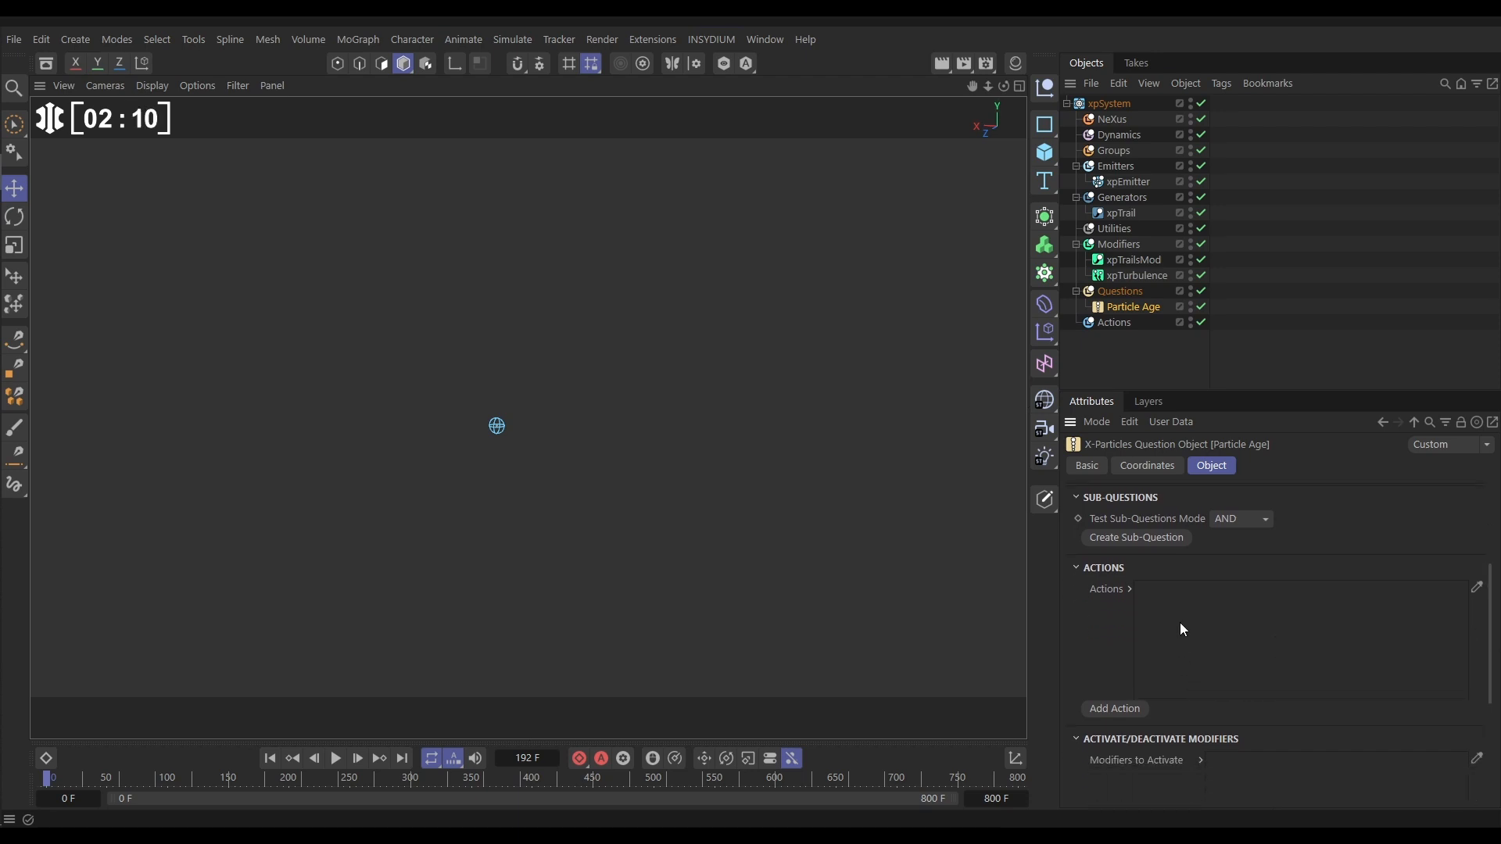
pyautogui.moveTo(1490, 644); pyautogui.dragTo(1277, 694)
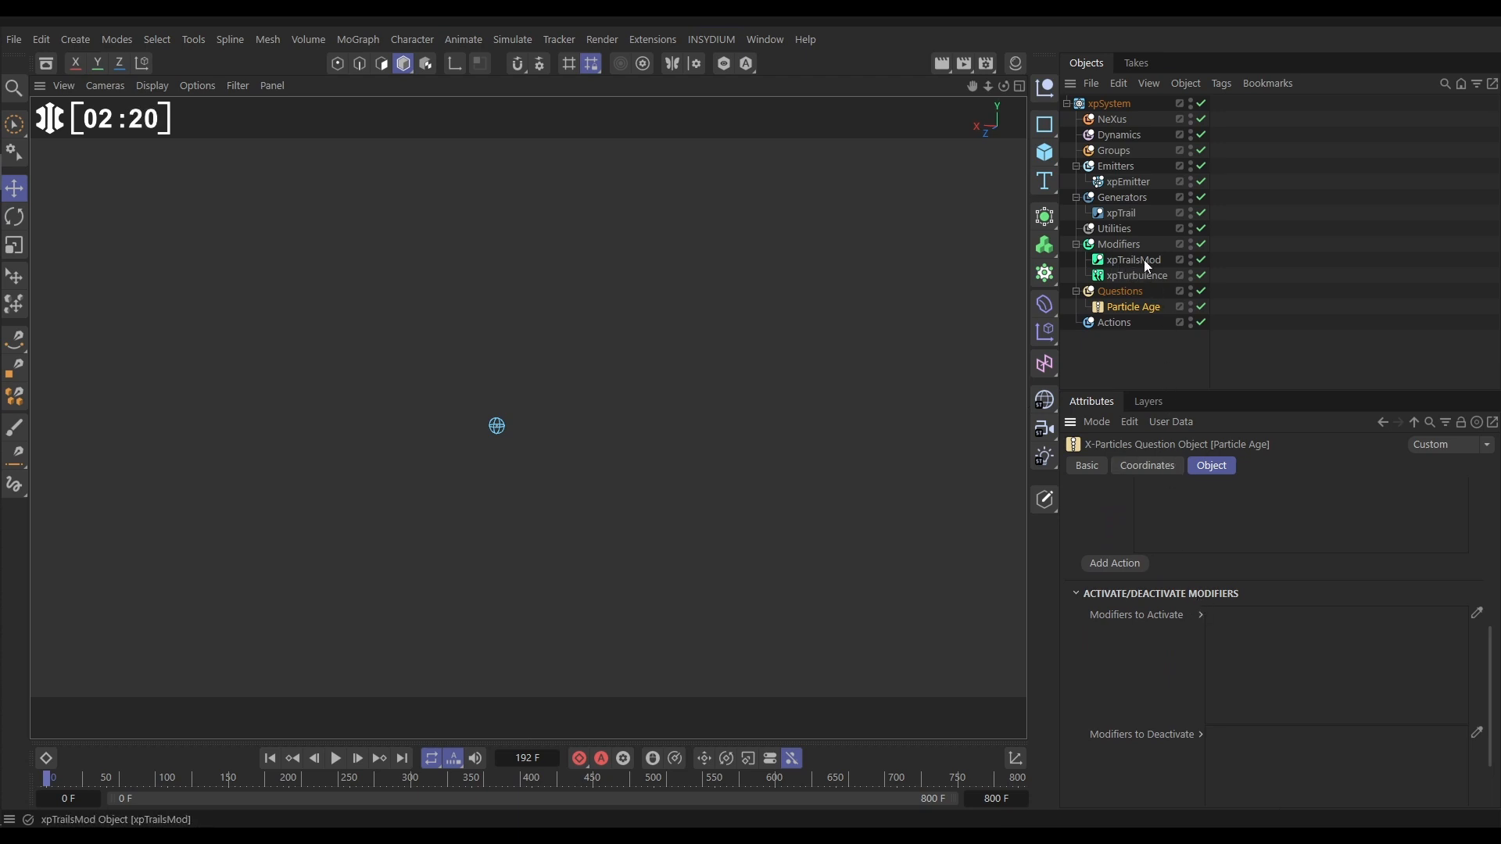
pyautogui.moveTo(1134, 260); pyautogui.dragTo(1242, 656)
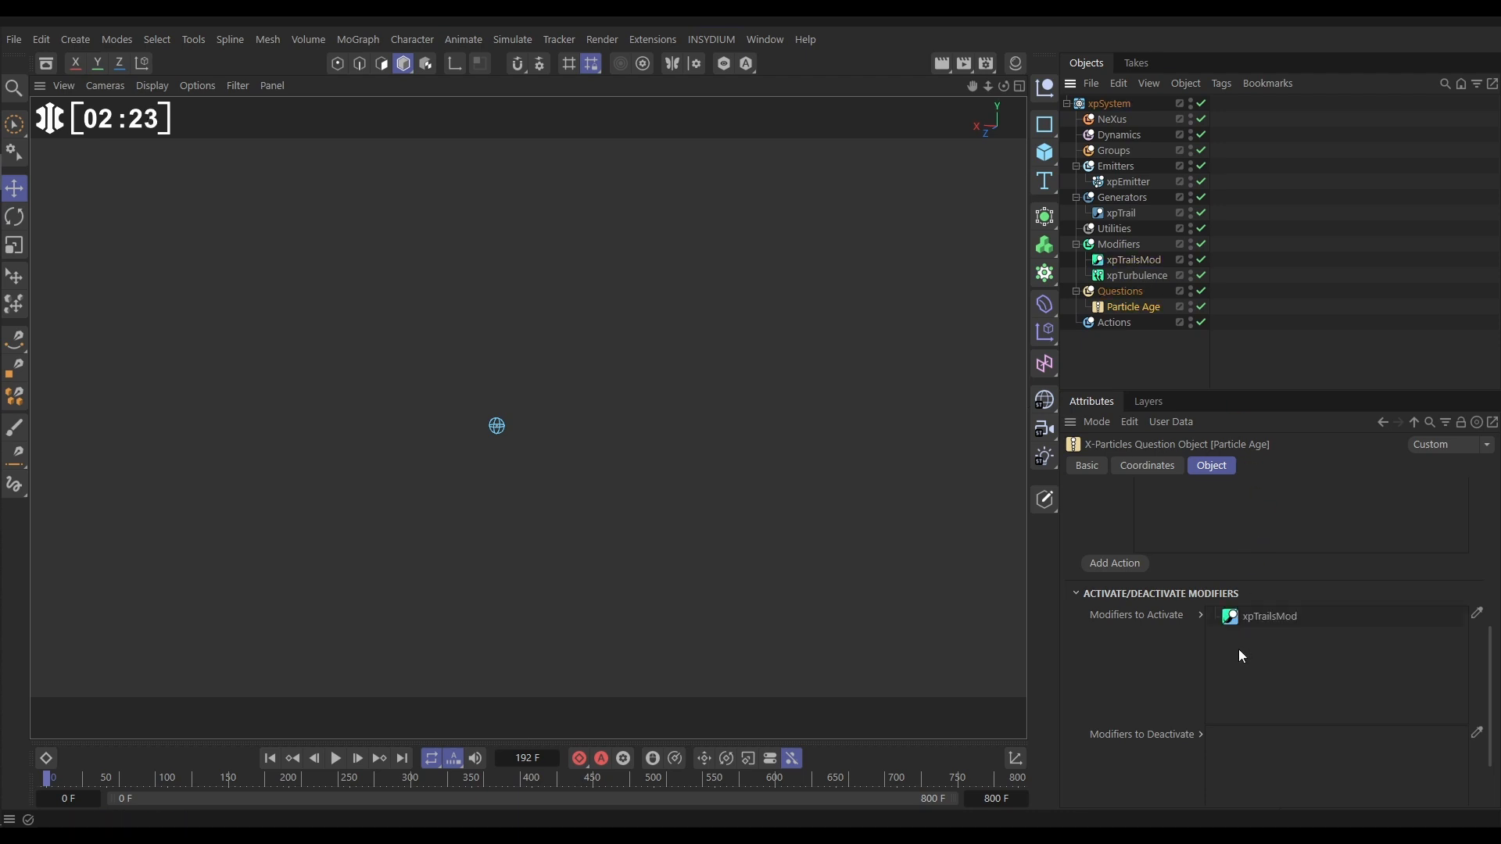
pyautogui.click(270, 758)
pyautogui.click(336, 758)
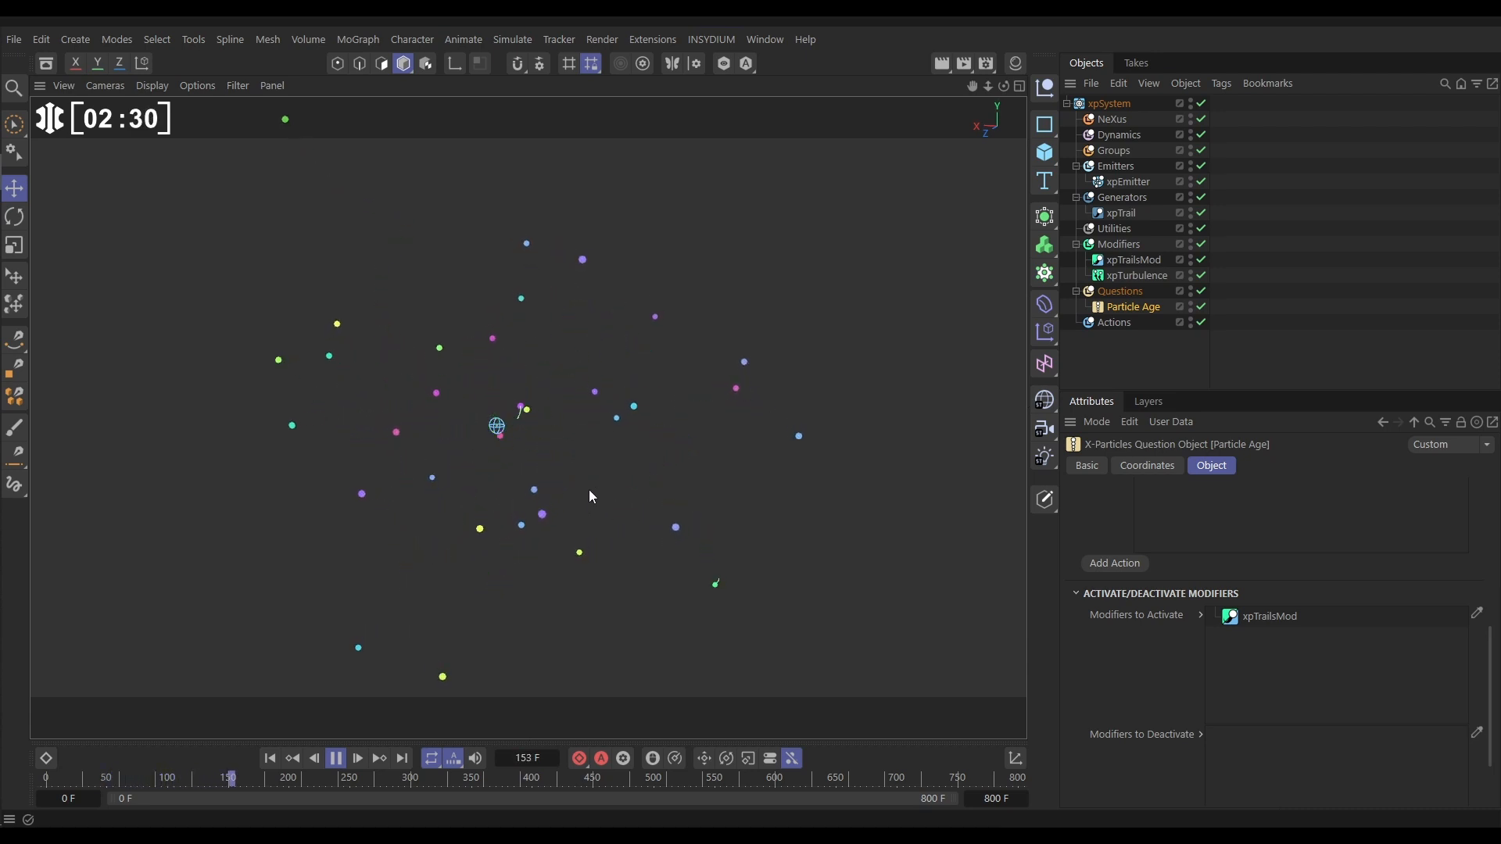
pyautogui.click(335, 759)
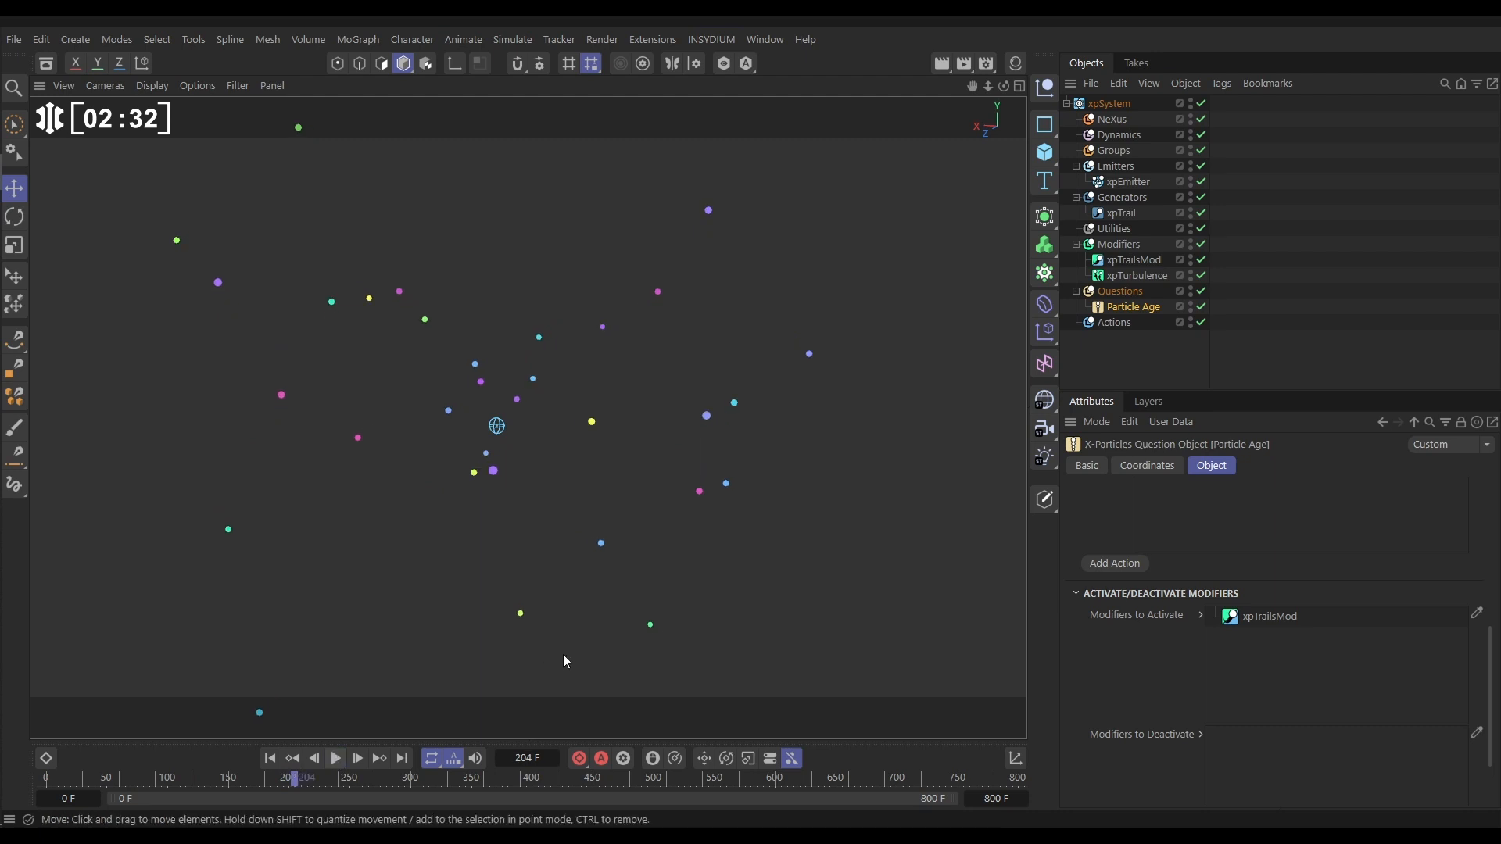
# Keep the xpTrailsMod operation on Shrink and set its Interval to 10 F.
pyautogui.click(1142, 262)
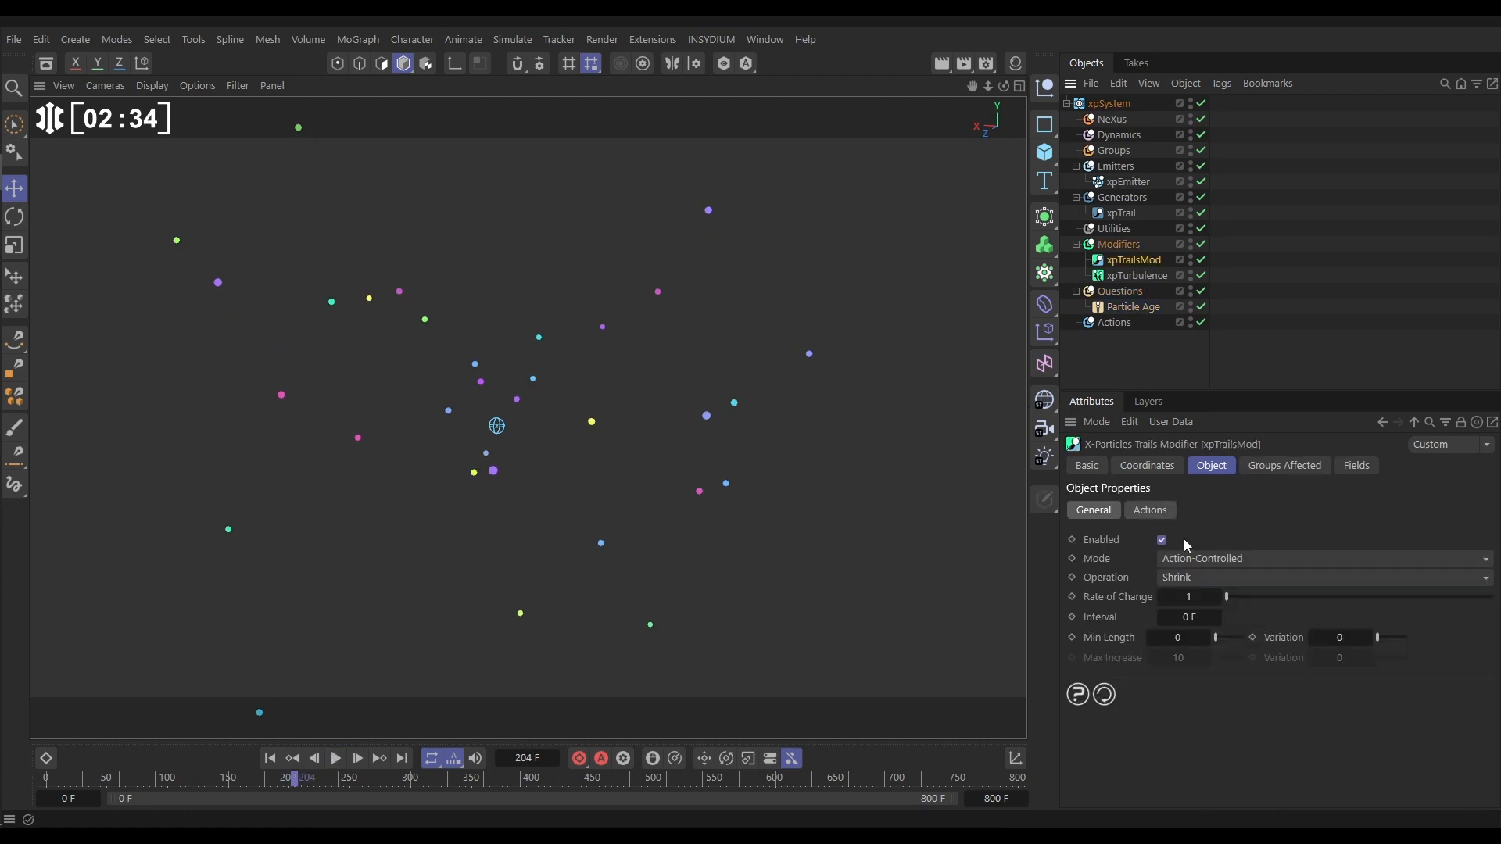
pyautogui.click(1187, 579)
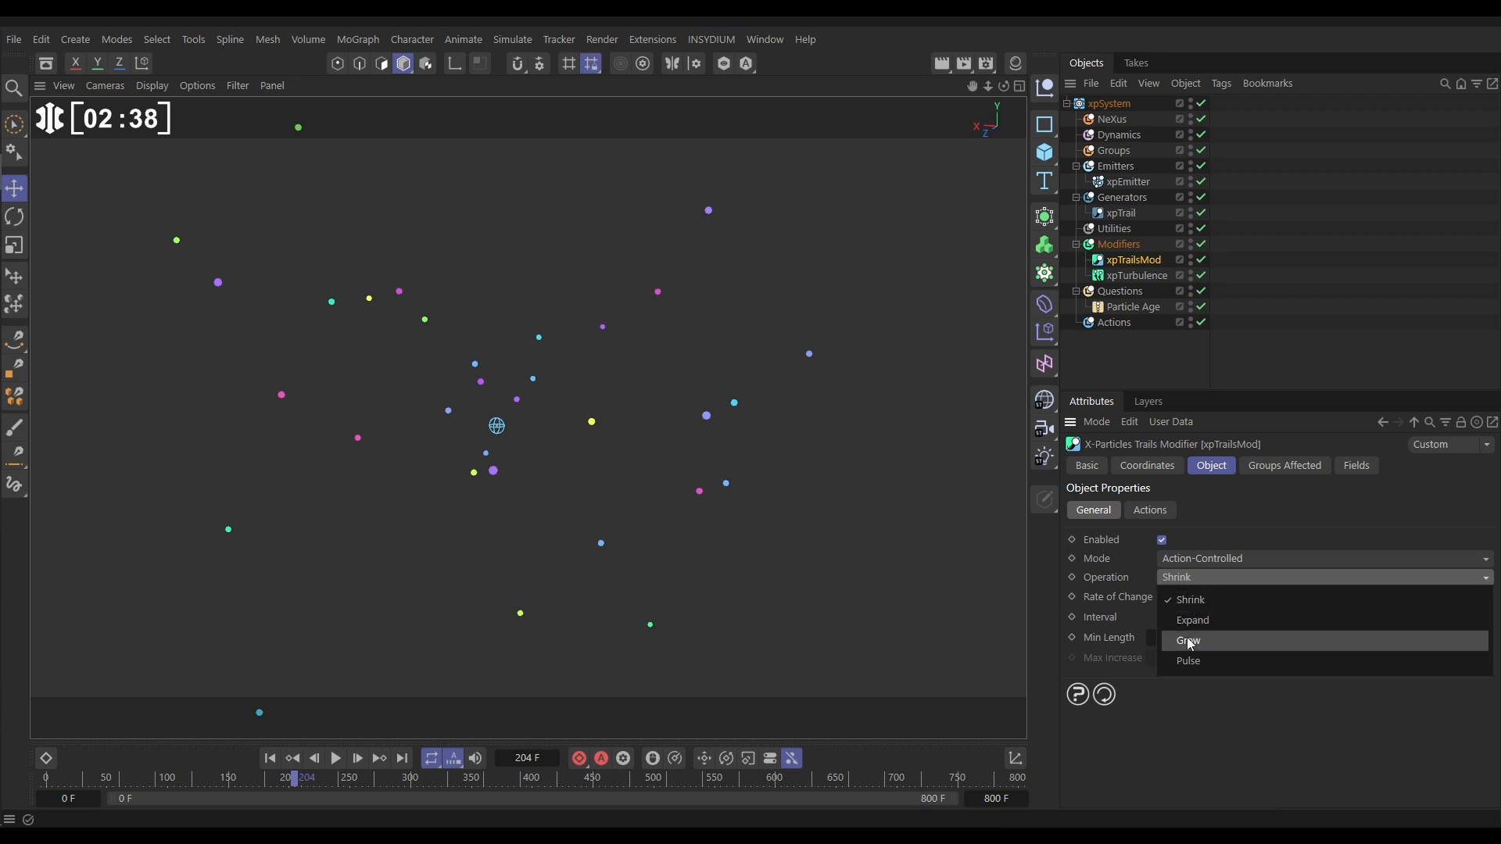
pyautogui.click(1184, 600)
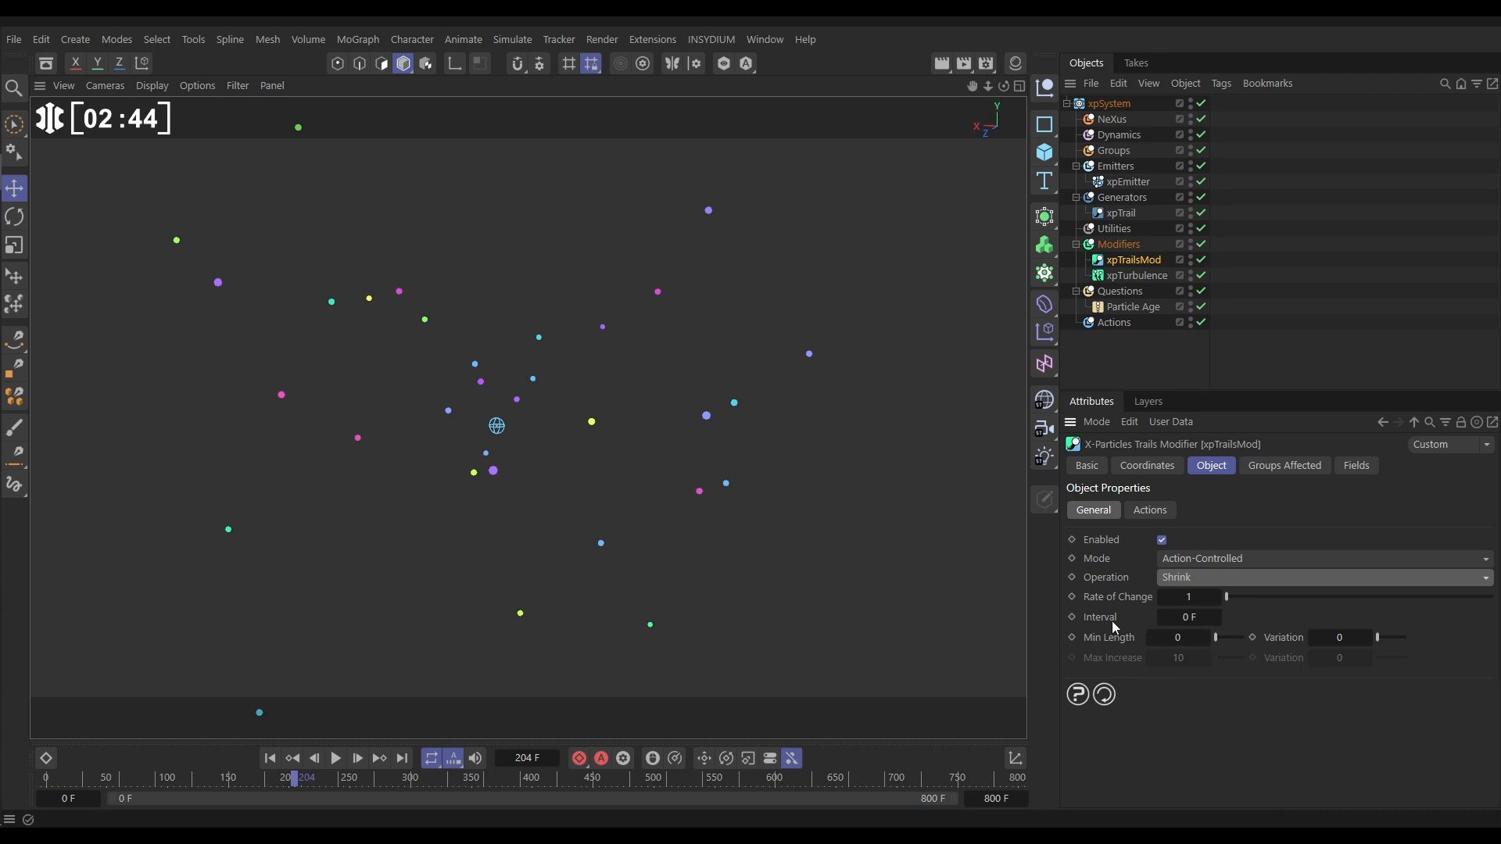
pyautogui.click(1184, 618)
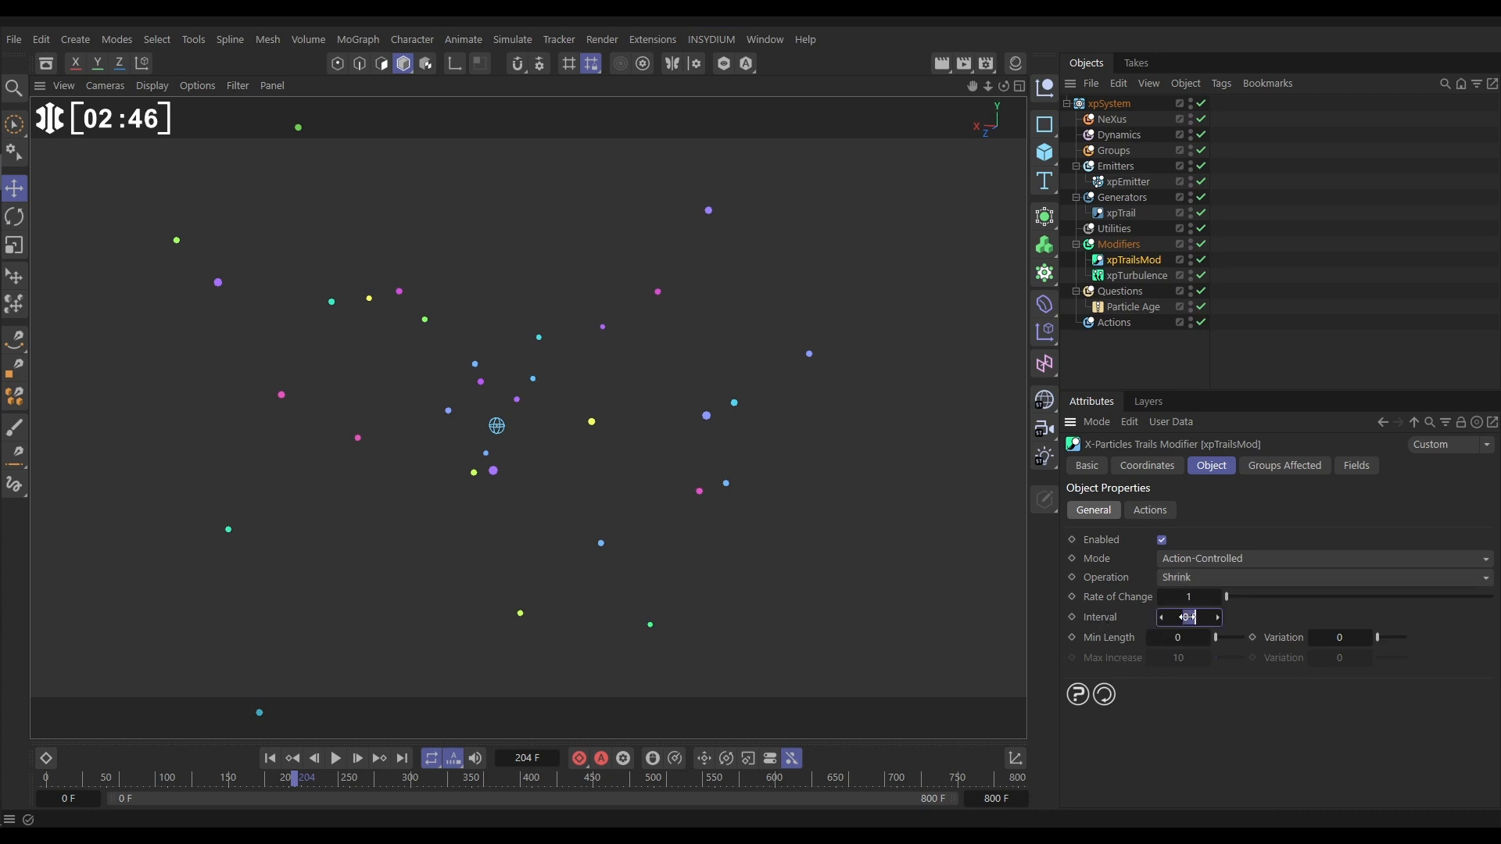
pyautogui.write('10')
pyautogui.press('Return')
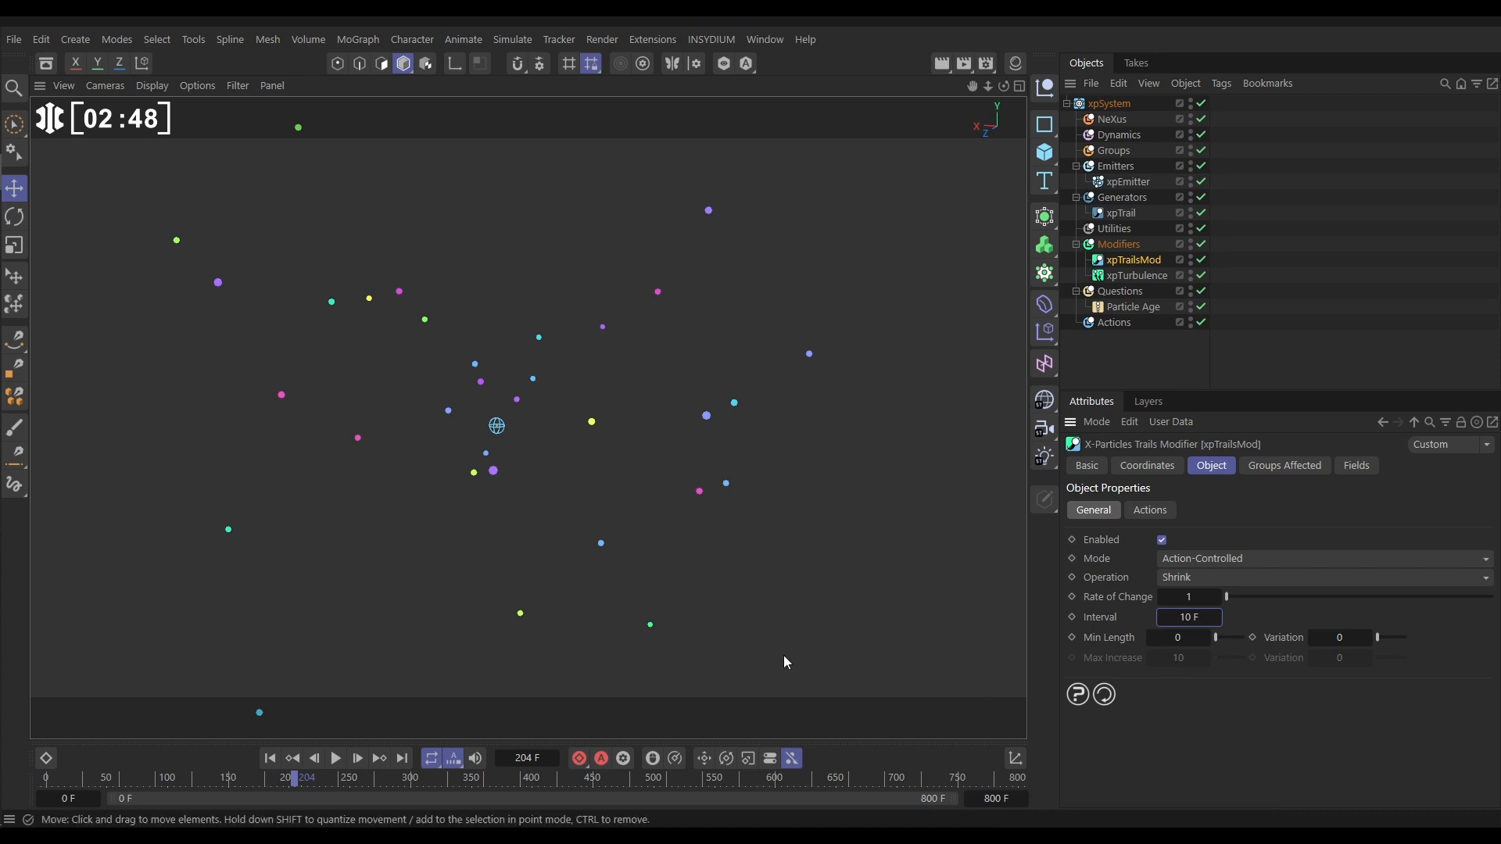
# Replay the simulation from the first frame to check how fast the trails shrink.
pyautogui.click(271, 759)
pyautogui.click(336, 758)
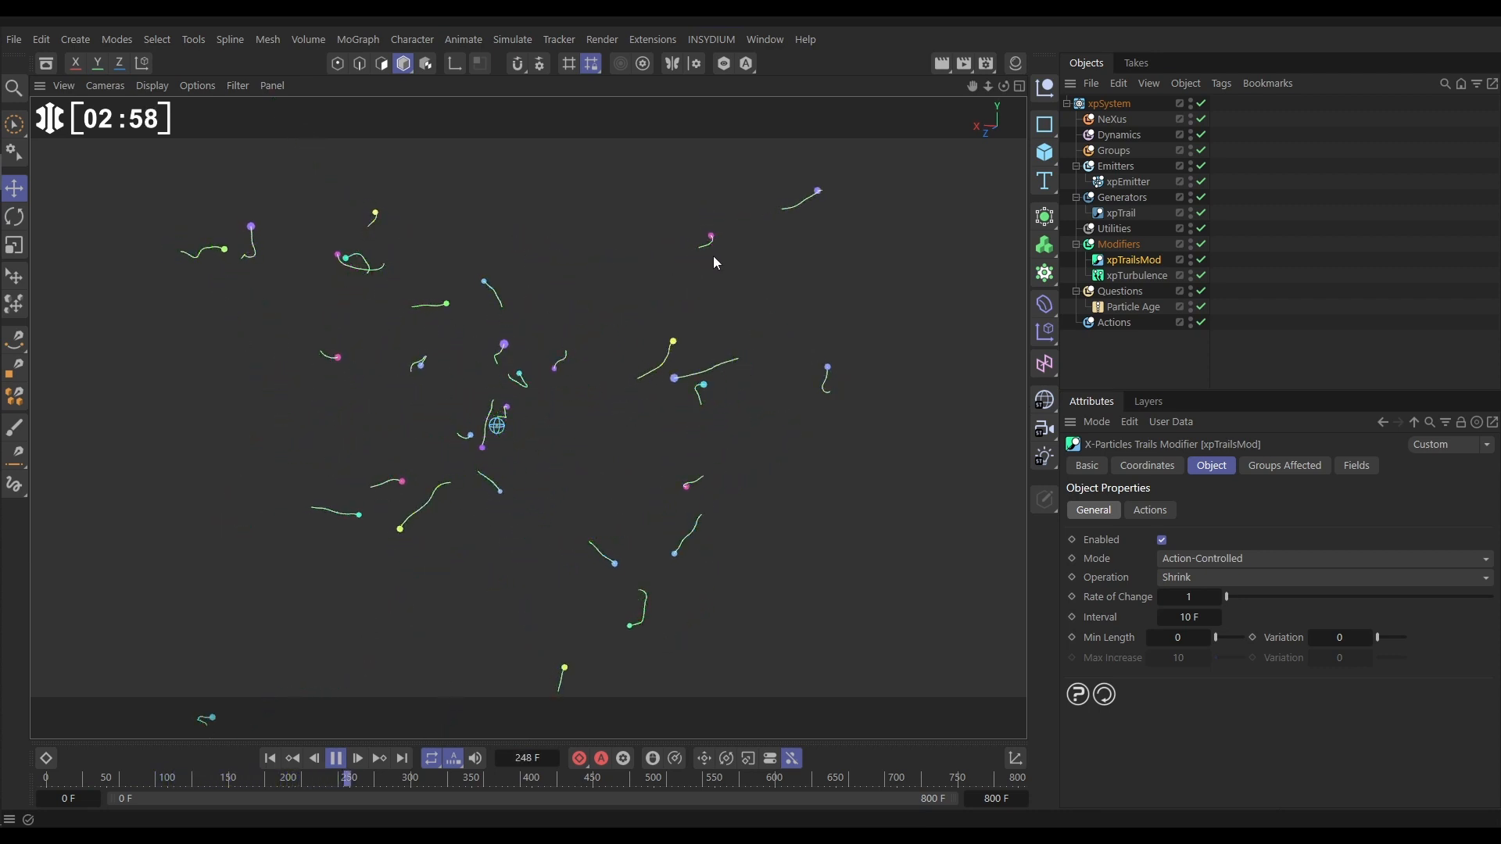
pyautogui.click(337, 757)
# Set the xpTrailsMod Interval to 1 F and its Rate of Change to 4.
pyautogui.click(1186, 617)
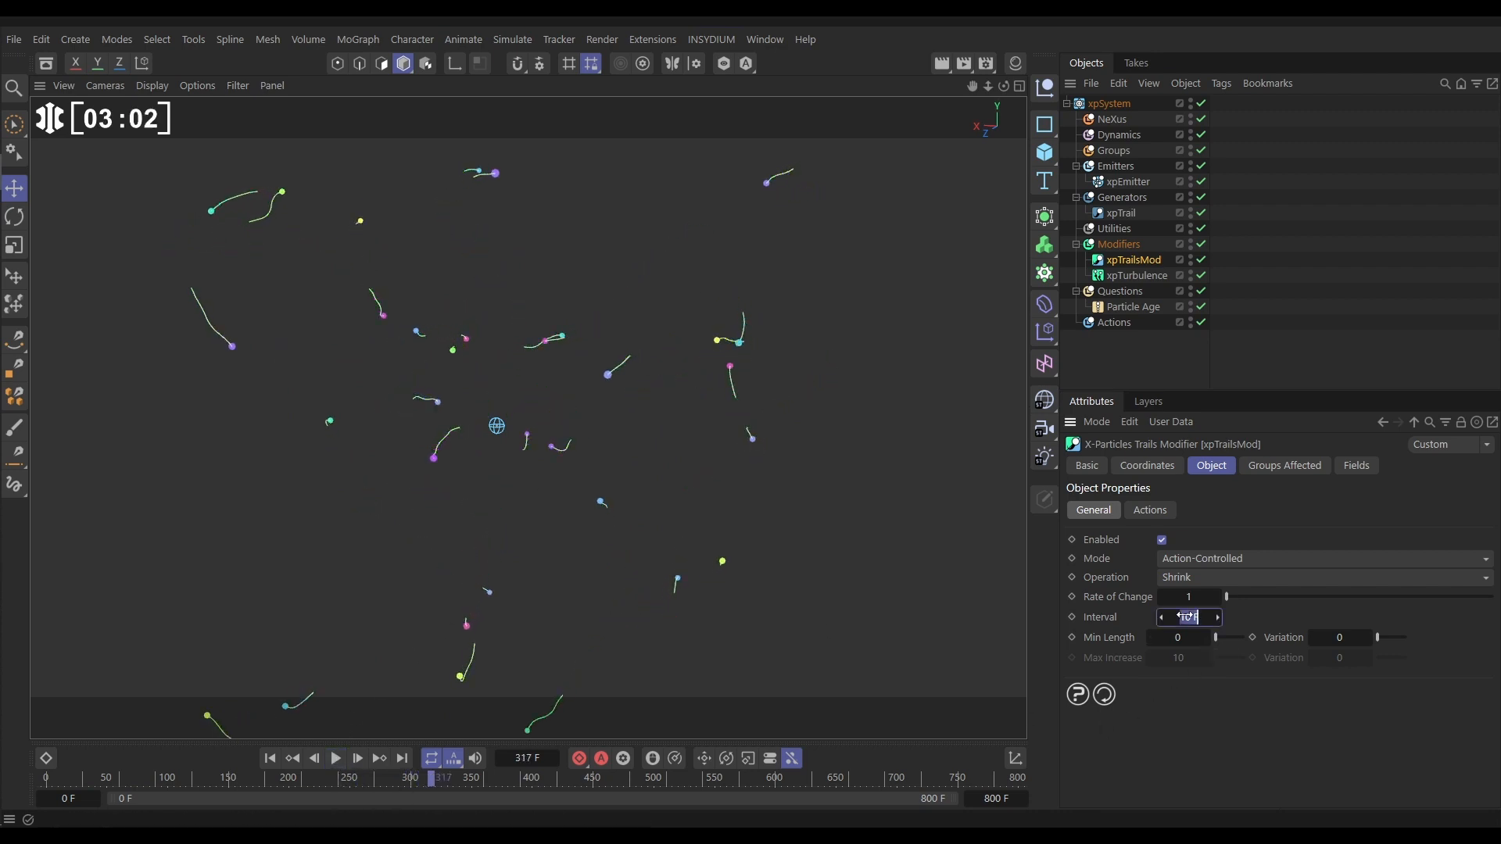
pyautogui.press('BackSpace')
pyautogui.write('1')
pyautogui.press('Return')
pyautogui.moveTo(1227, 597); pyautogui.dragTo(1314, 598)
# Replay the simulation from the first frame to check the trail shrinkage at the higher rate of change.
pyautogui.click(270, 758)
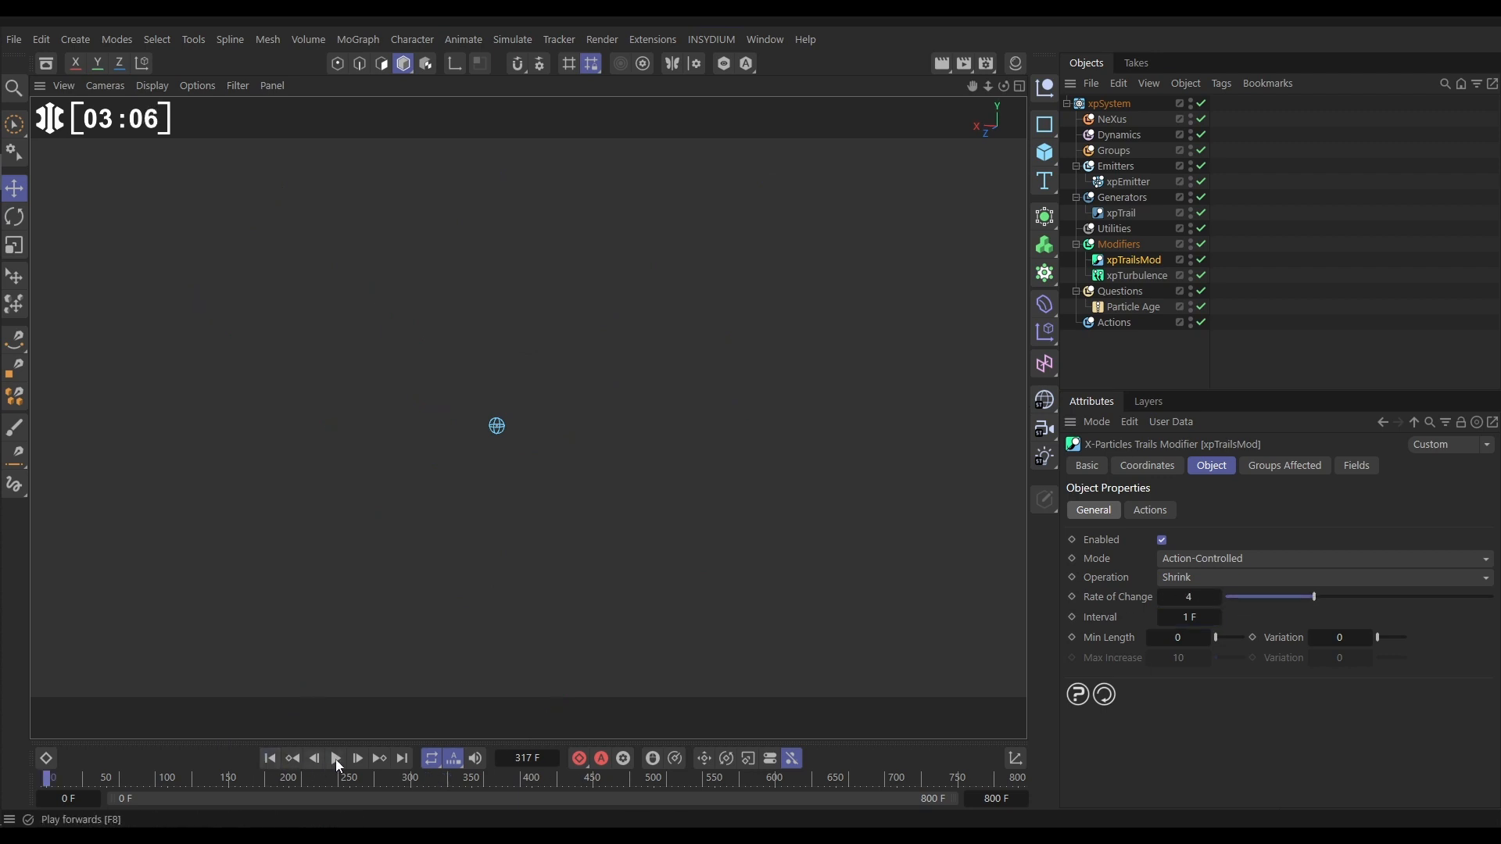
pyautogui.click(335, 758)
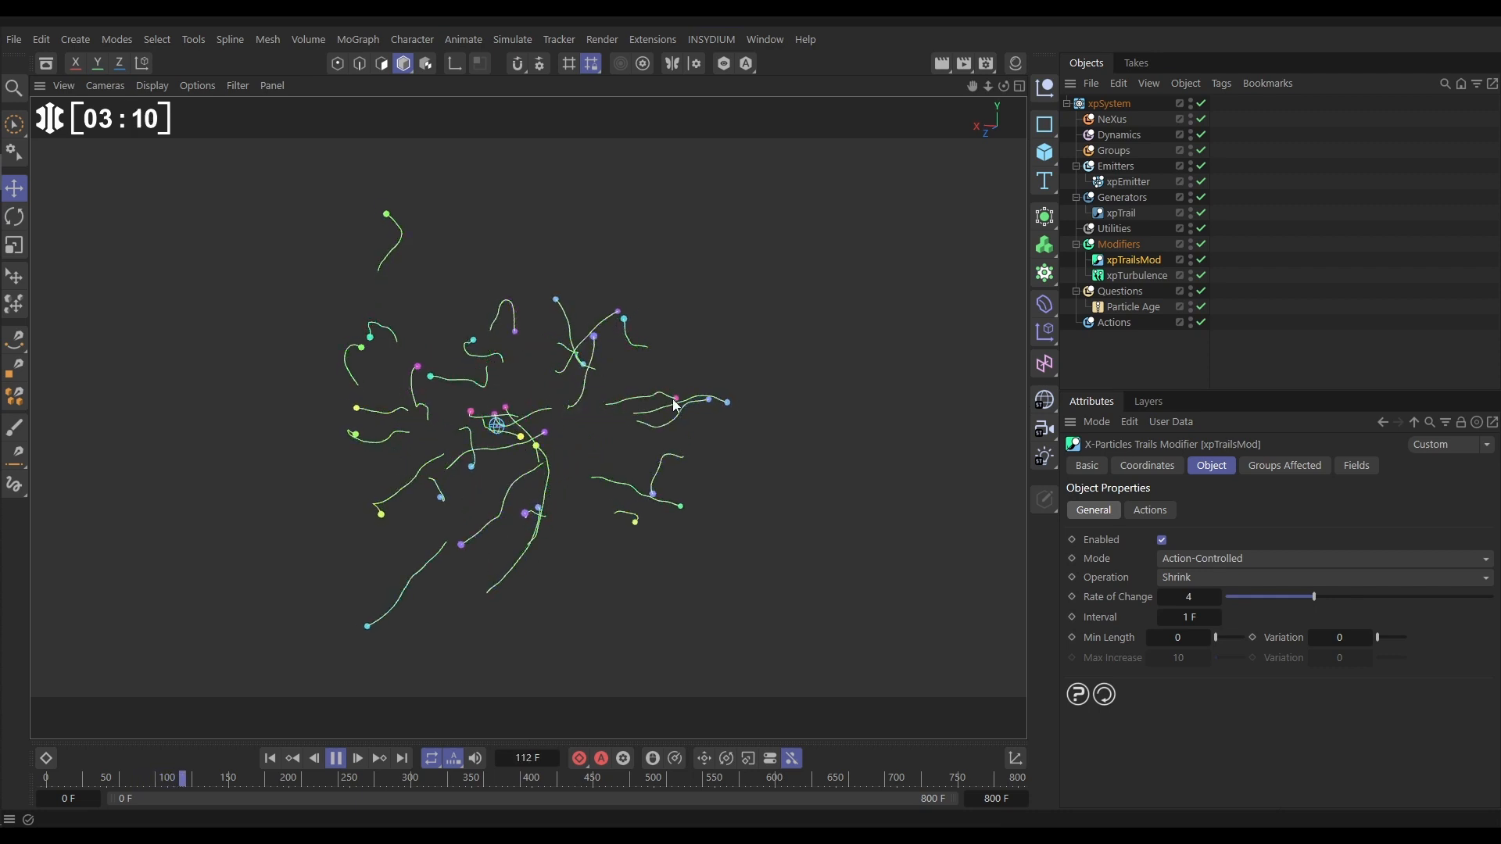
pyautogui.click(335, 758)
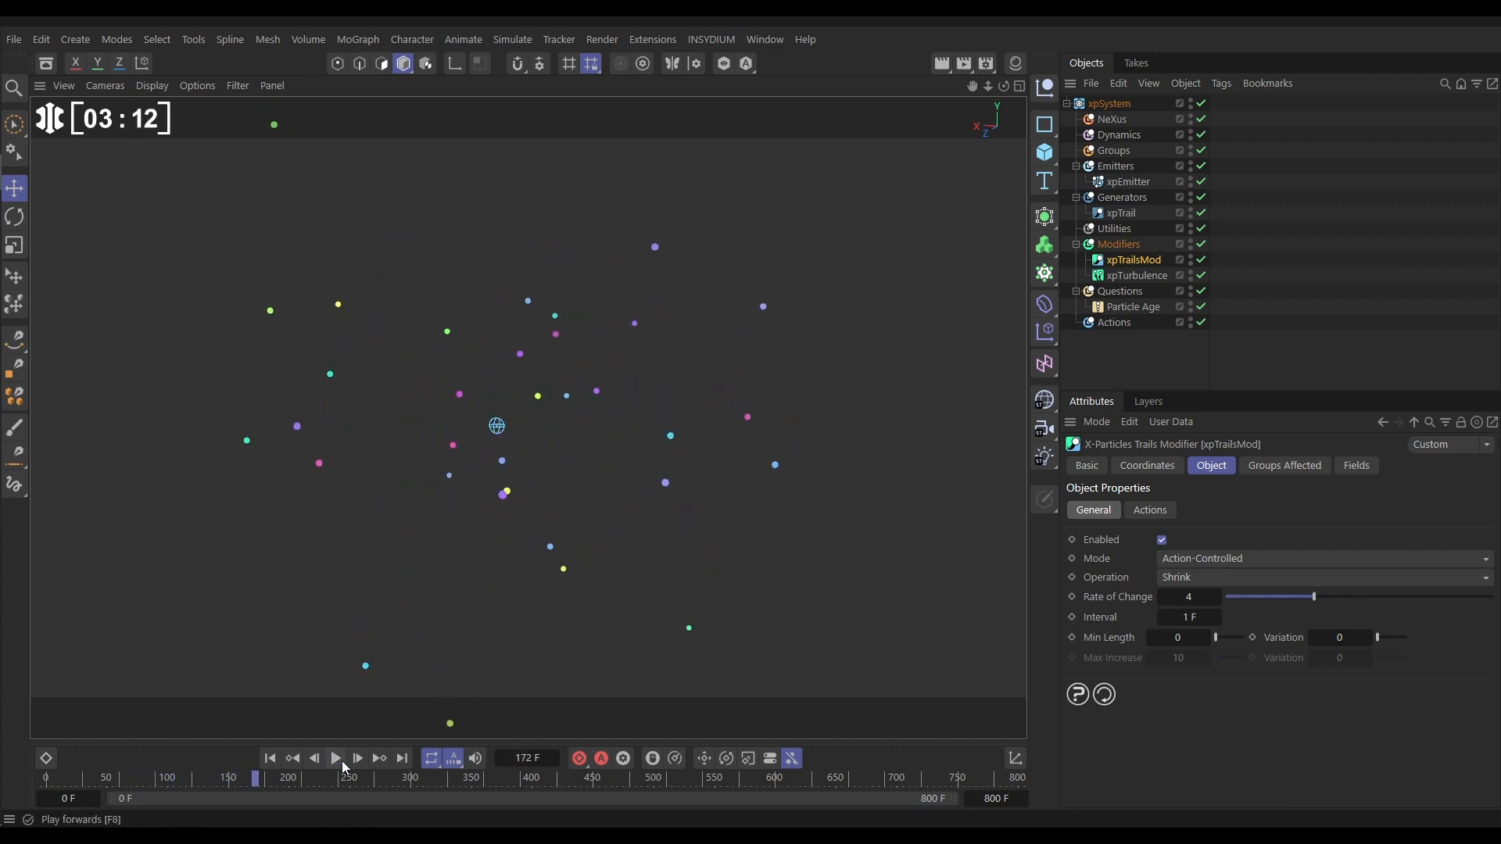
# Set the xpTrailsMod Rate of Change to 1.
pyautogui.click(1190, 599)
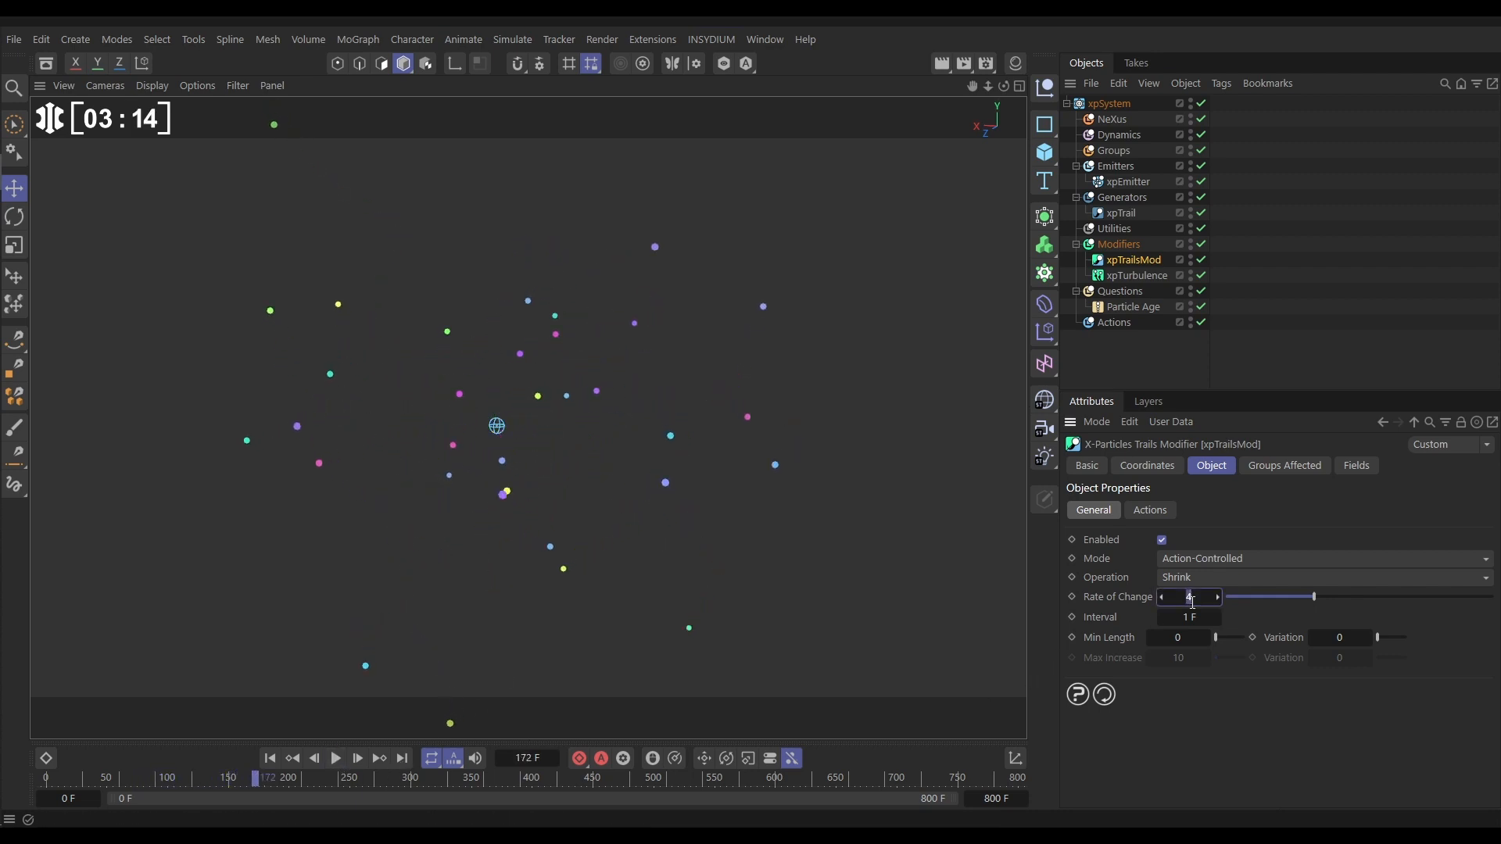
pyautogui.write('1')
pyautogui.press('Return')
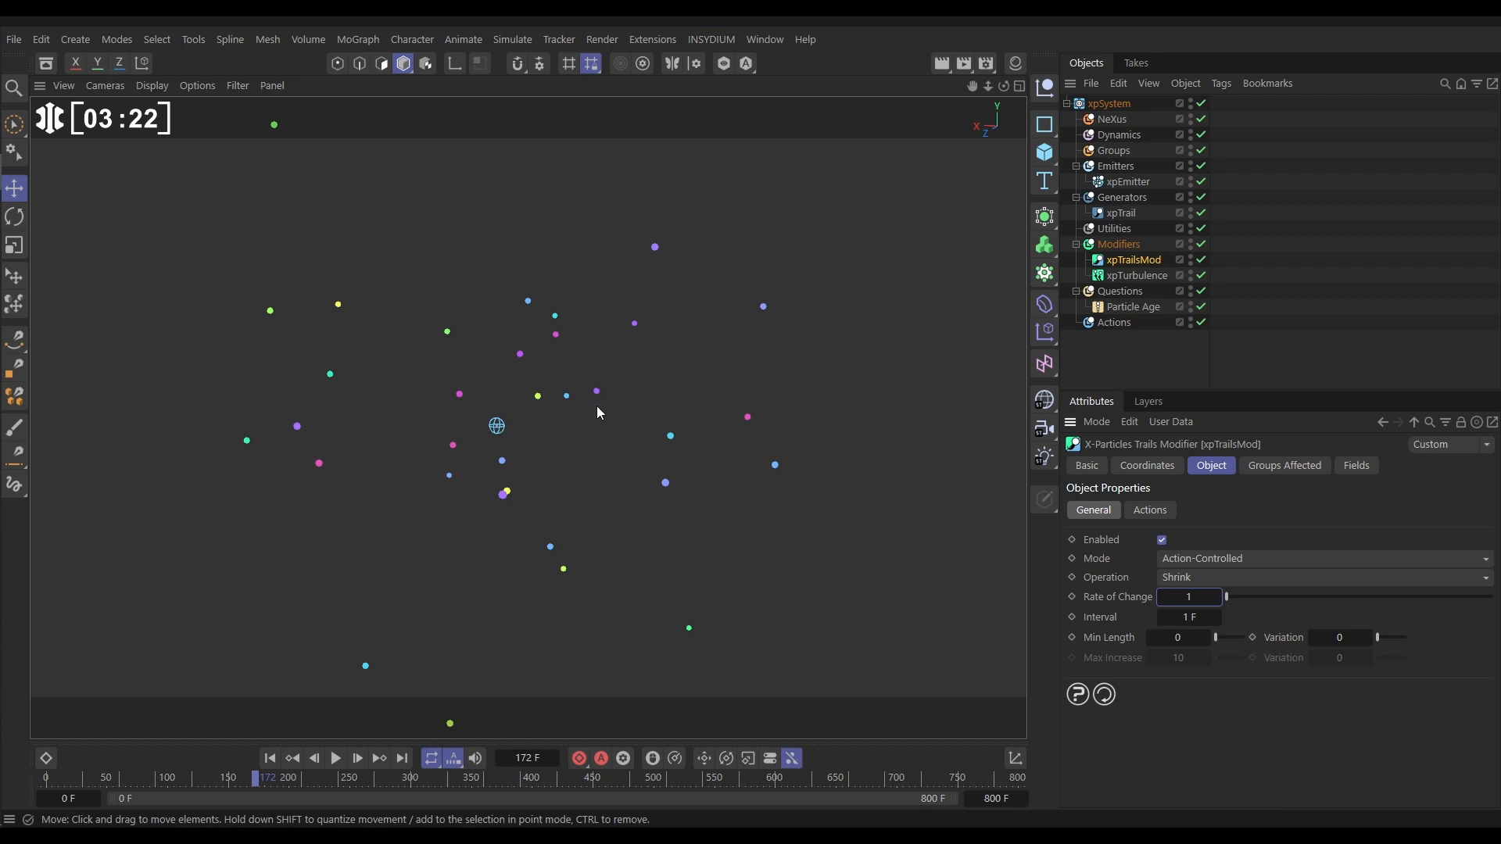
# Add an action to xpTrailsMod and make it a Change Life direct action, keeping its Kill Particles operation.
pyautogui.click(1144, 512)
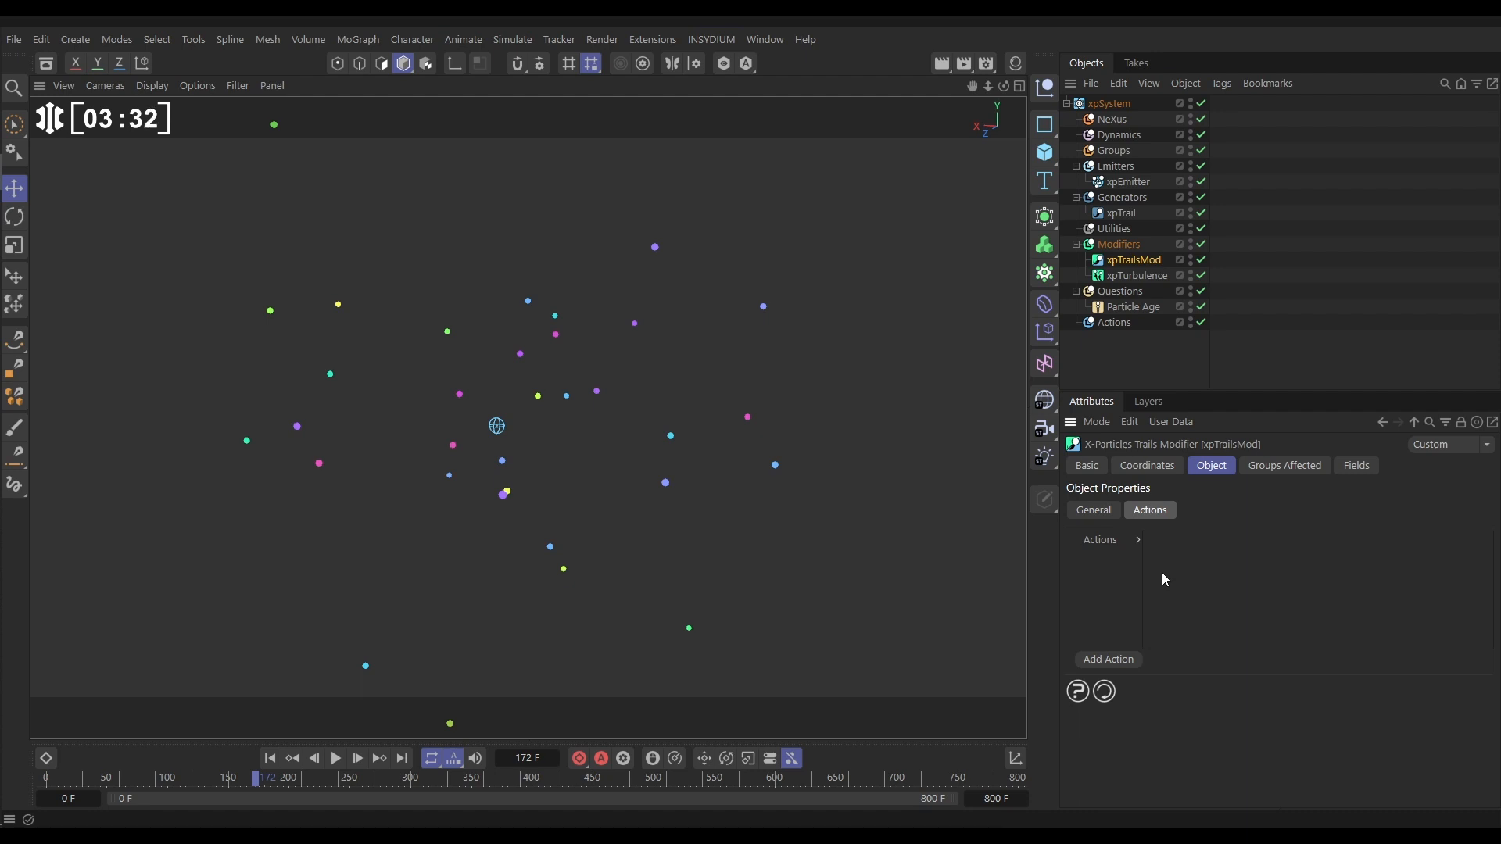
pyautogui.click(1110, 661)
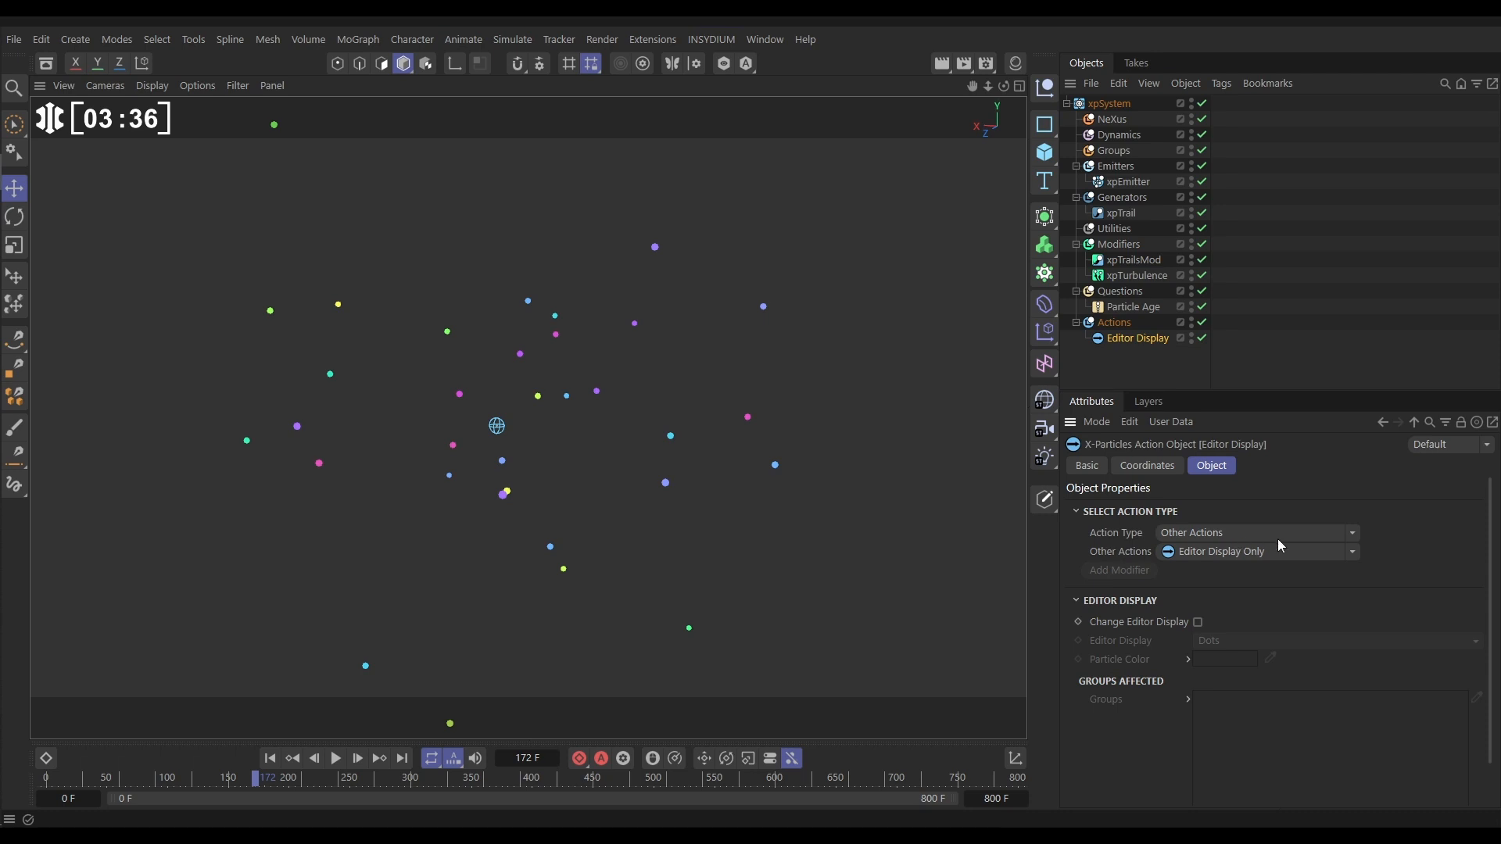
pyautogui.click(1352, 533)
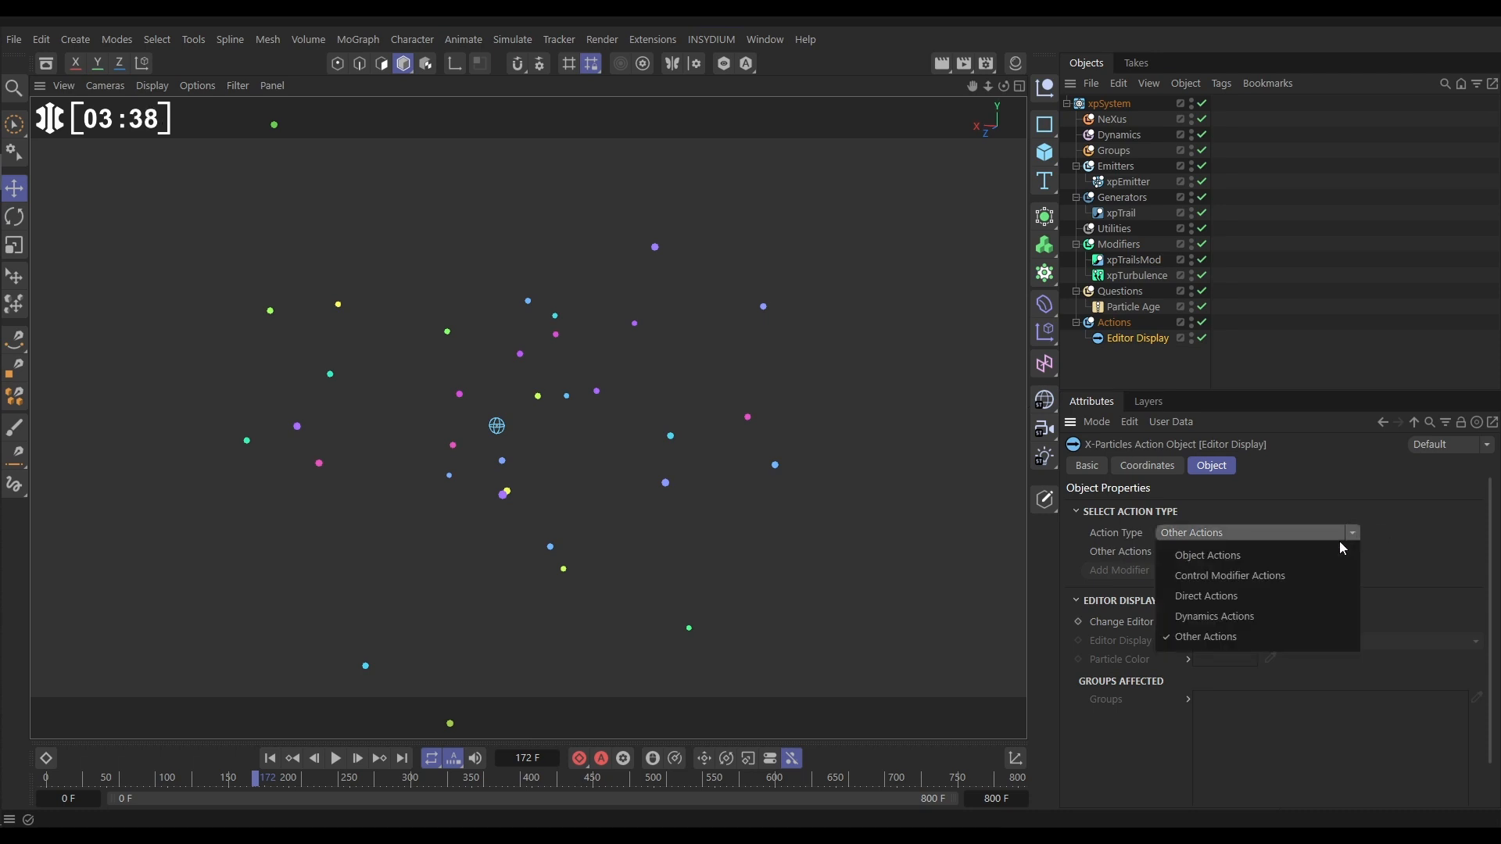
pyautogui.click(1223, 596)
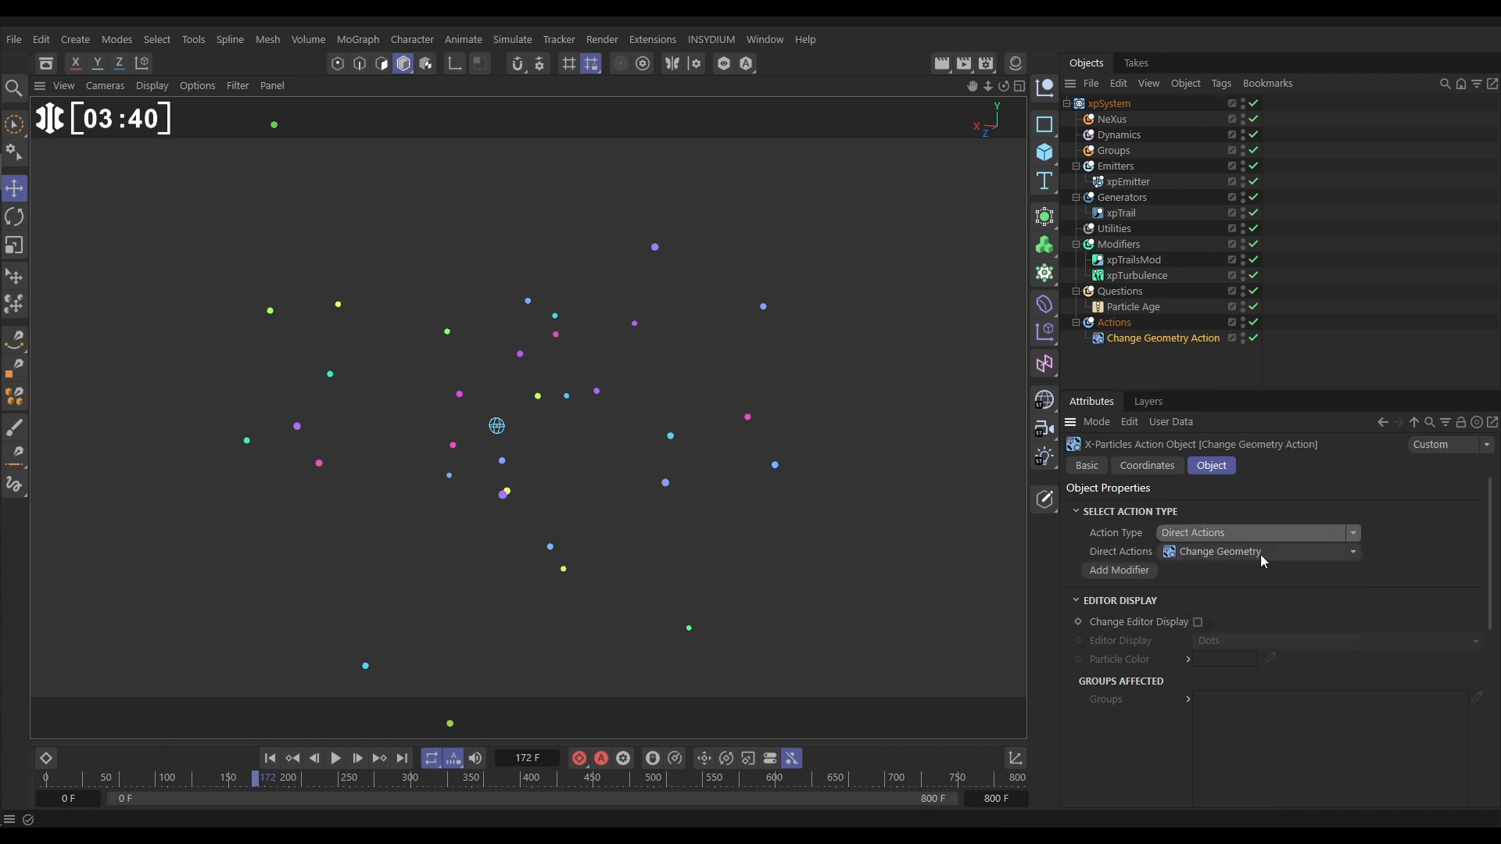
pyautogui.click(1352, 552)
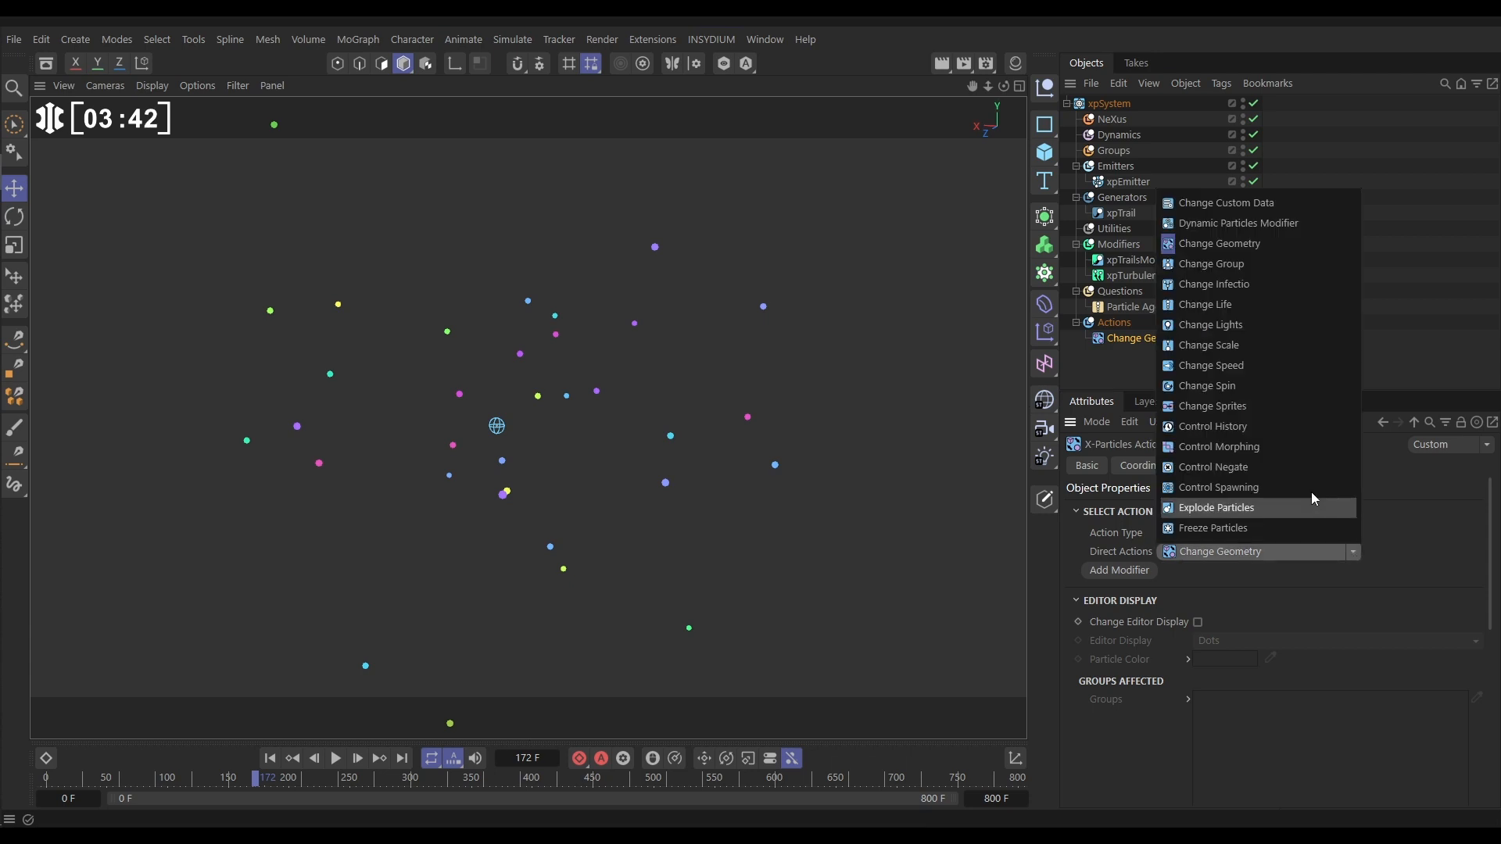
pyautogui.click(1212, 305)
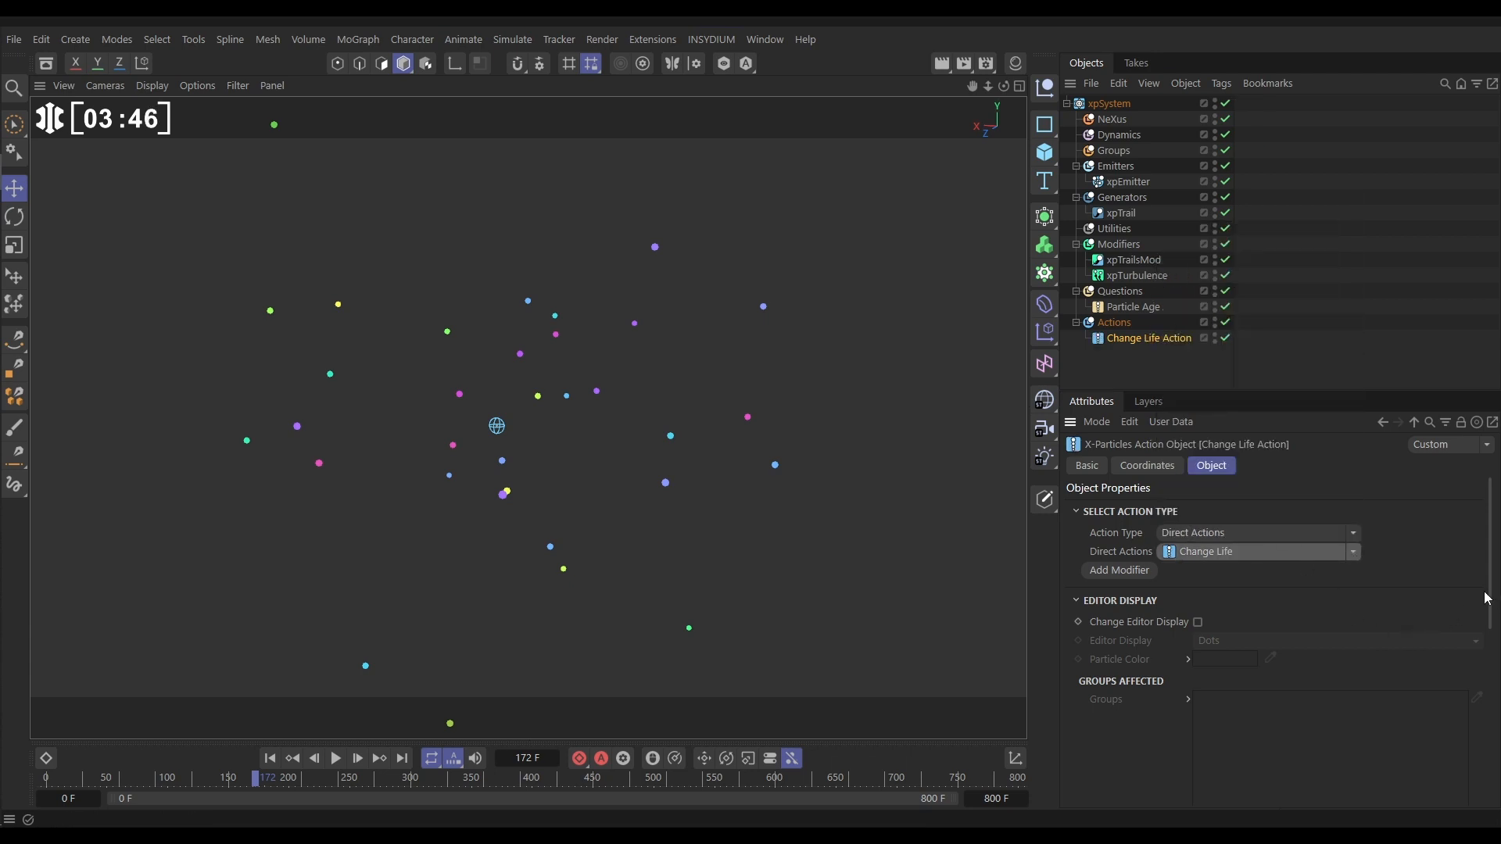
pyautogui.moveTo(1487, 599); pyautogui.dragTo(1496, 741)
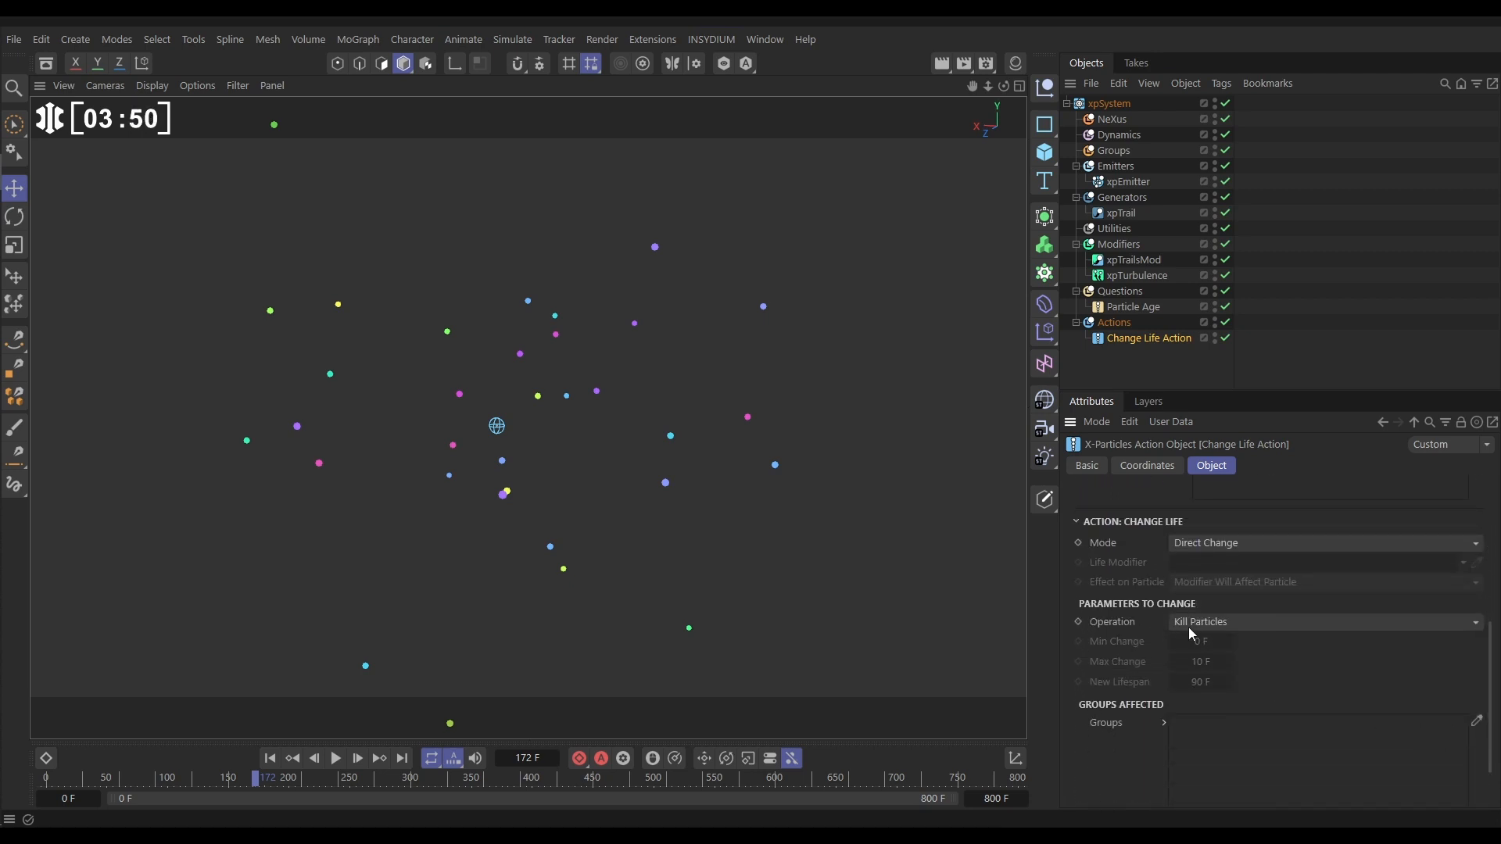
# Replay the simulation from the start to check how the particles behave once their trails have shrunk.
pyautogui.click(270, 759)
pyautogui.click(335, 758)
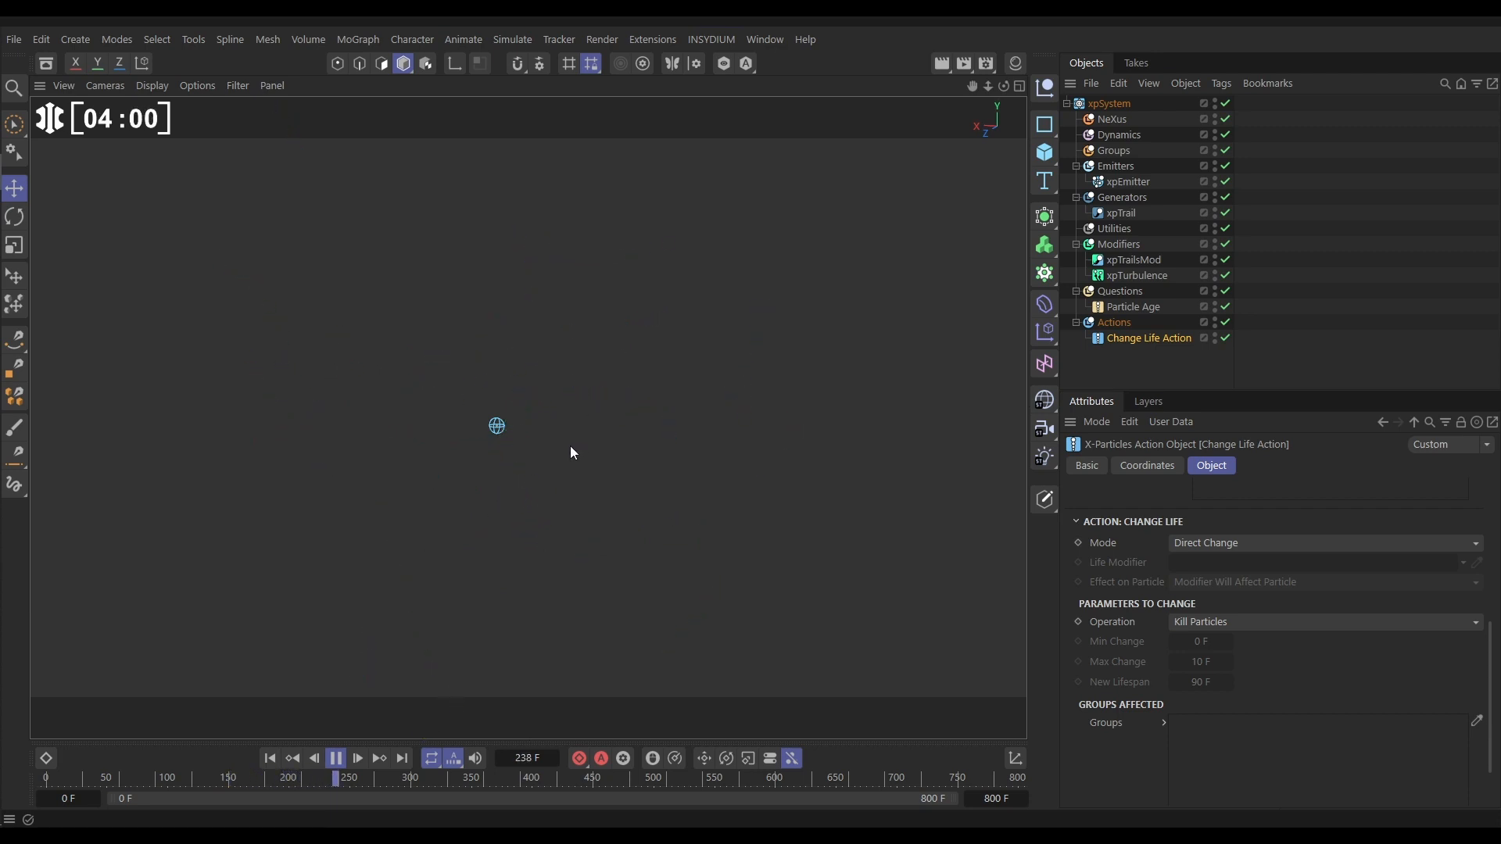
pyautogui.click(335, 759)
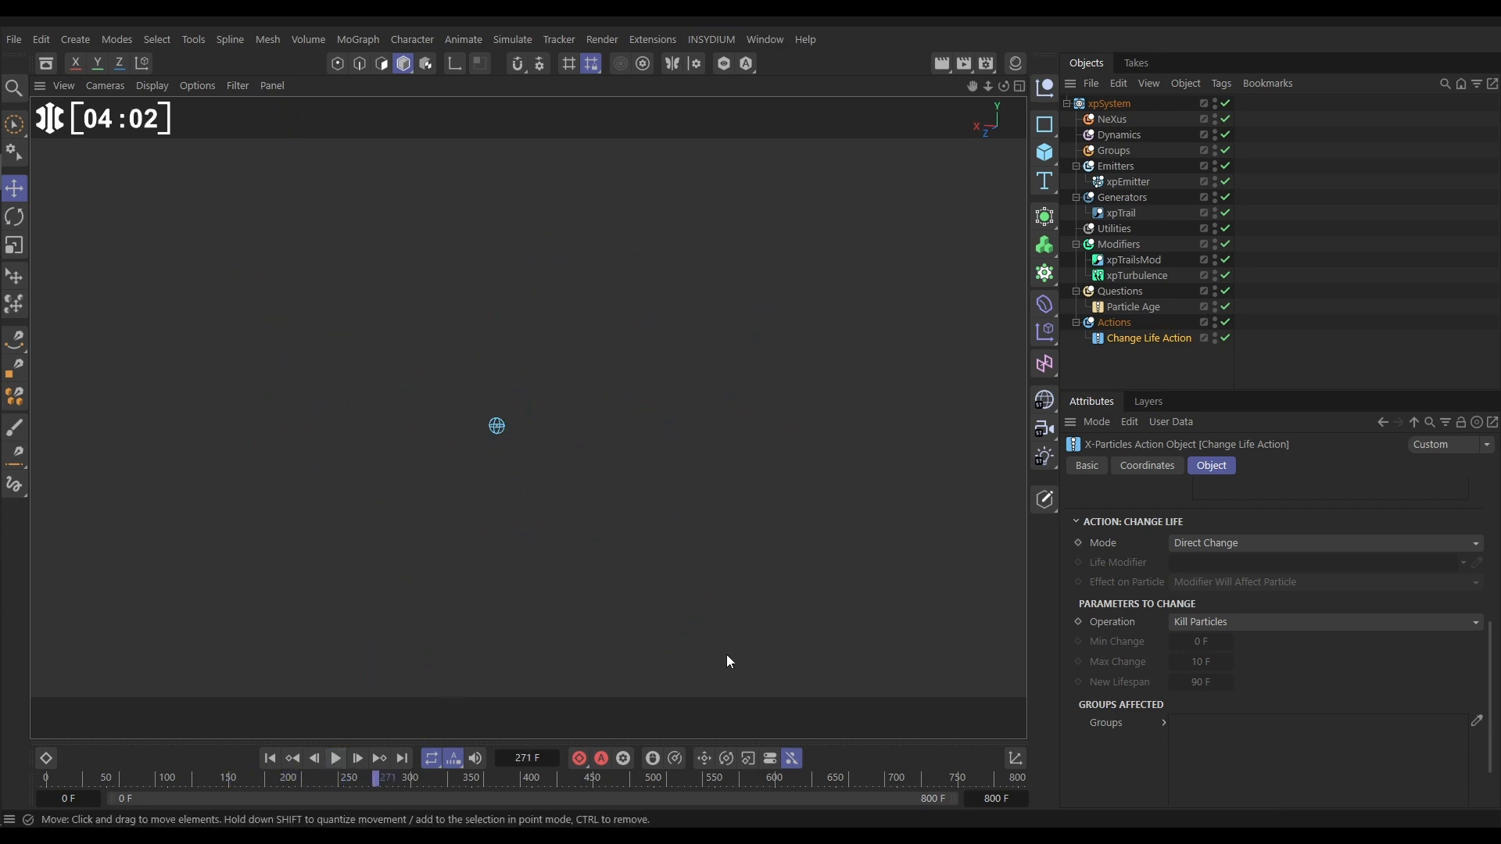
# Delete the xpTrailsMod modifier and the Change Life Action from xpSystem.
pyautogui.click(1130, 261)
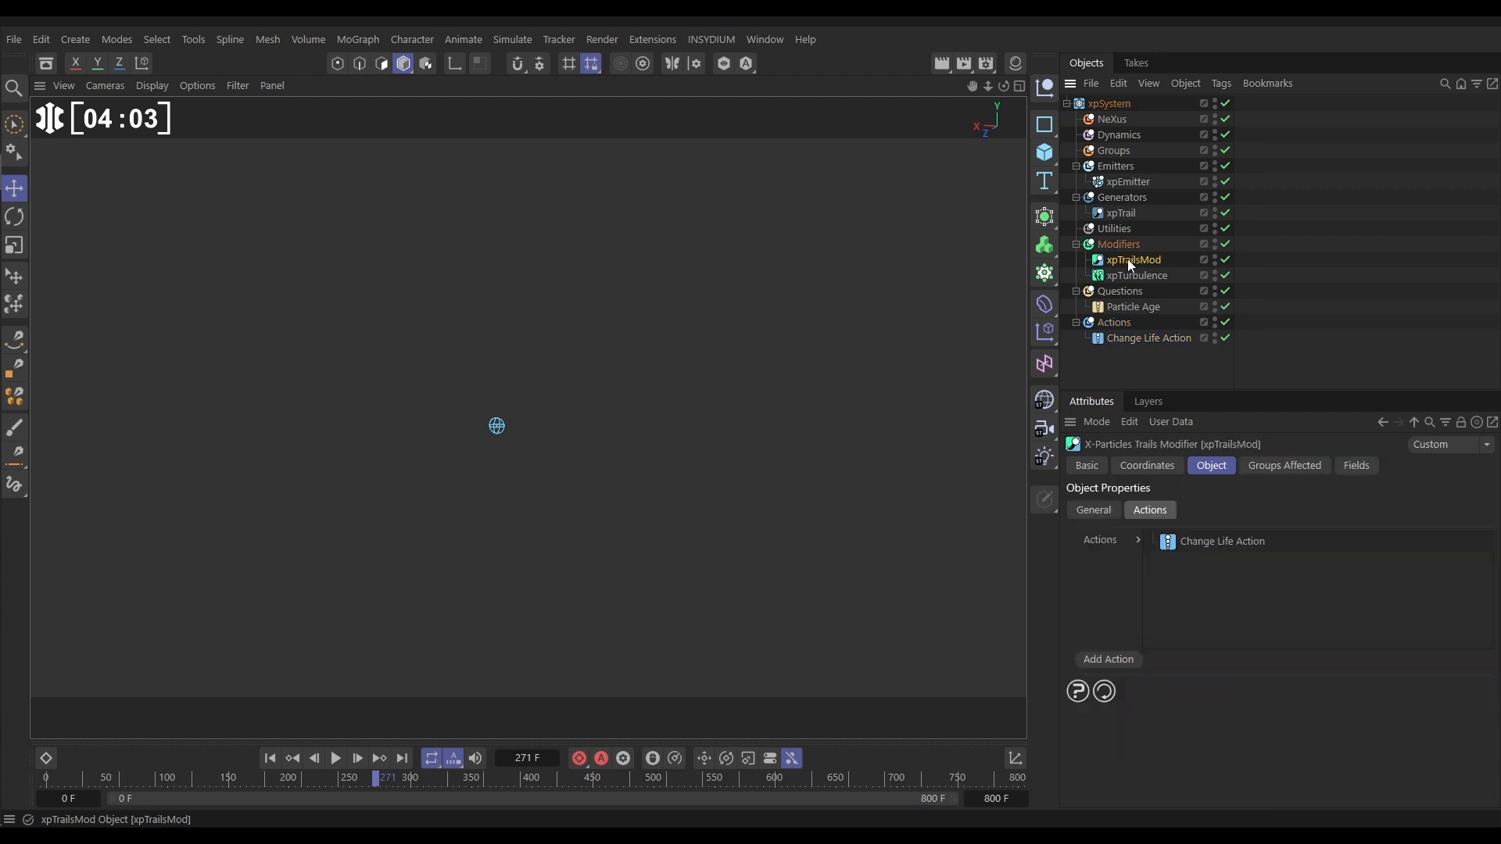
pyautogui.click(1096, 513)
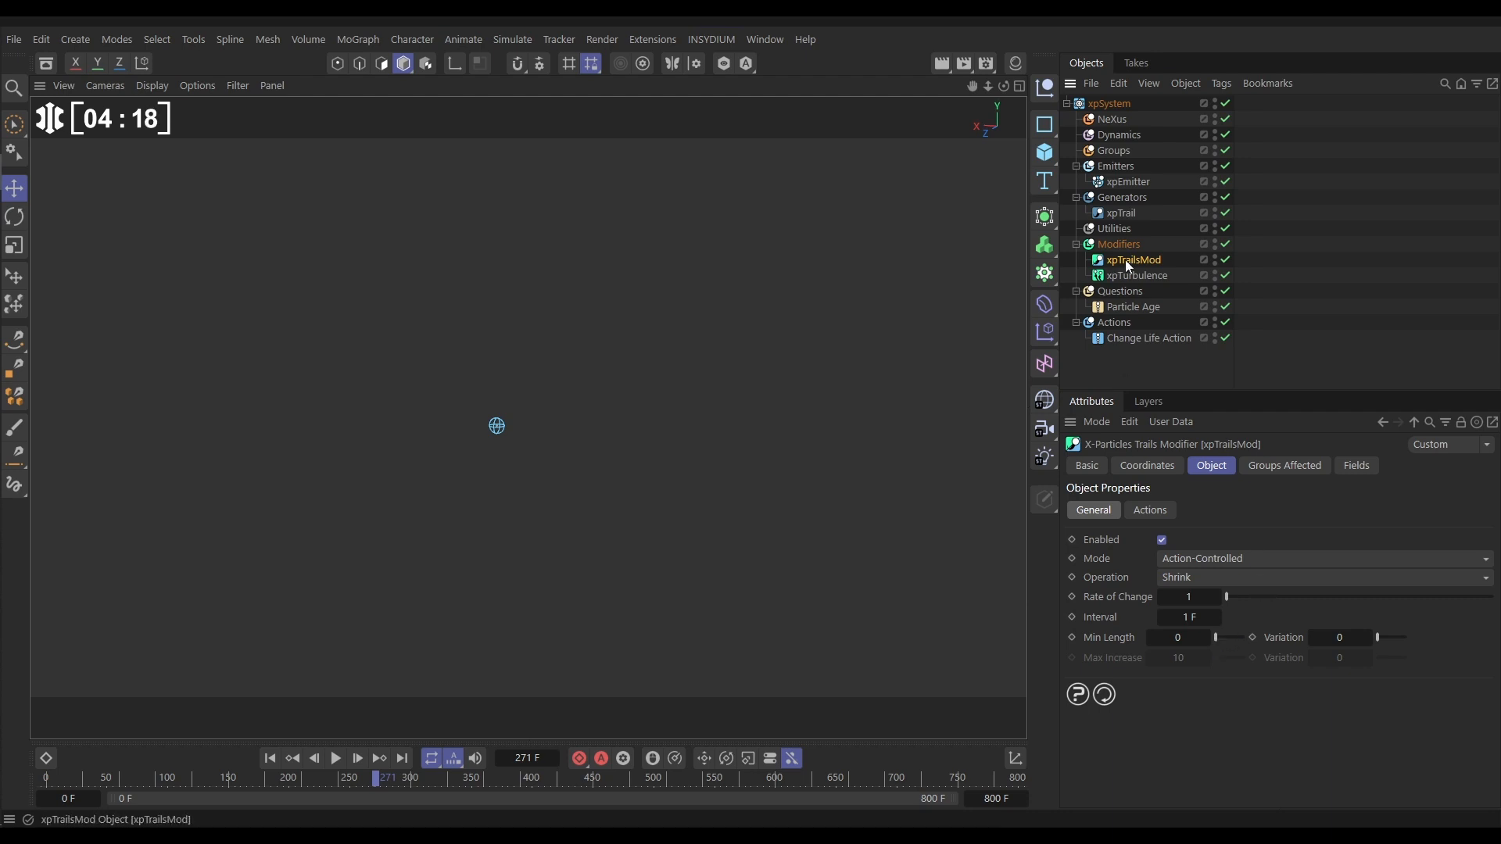
pyautogui.press('Delete')
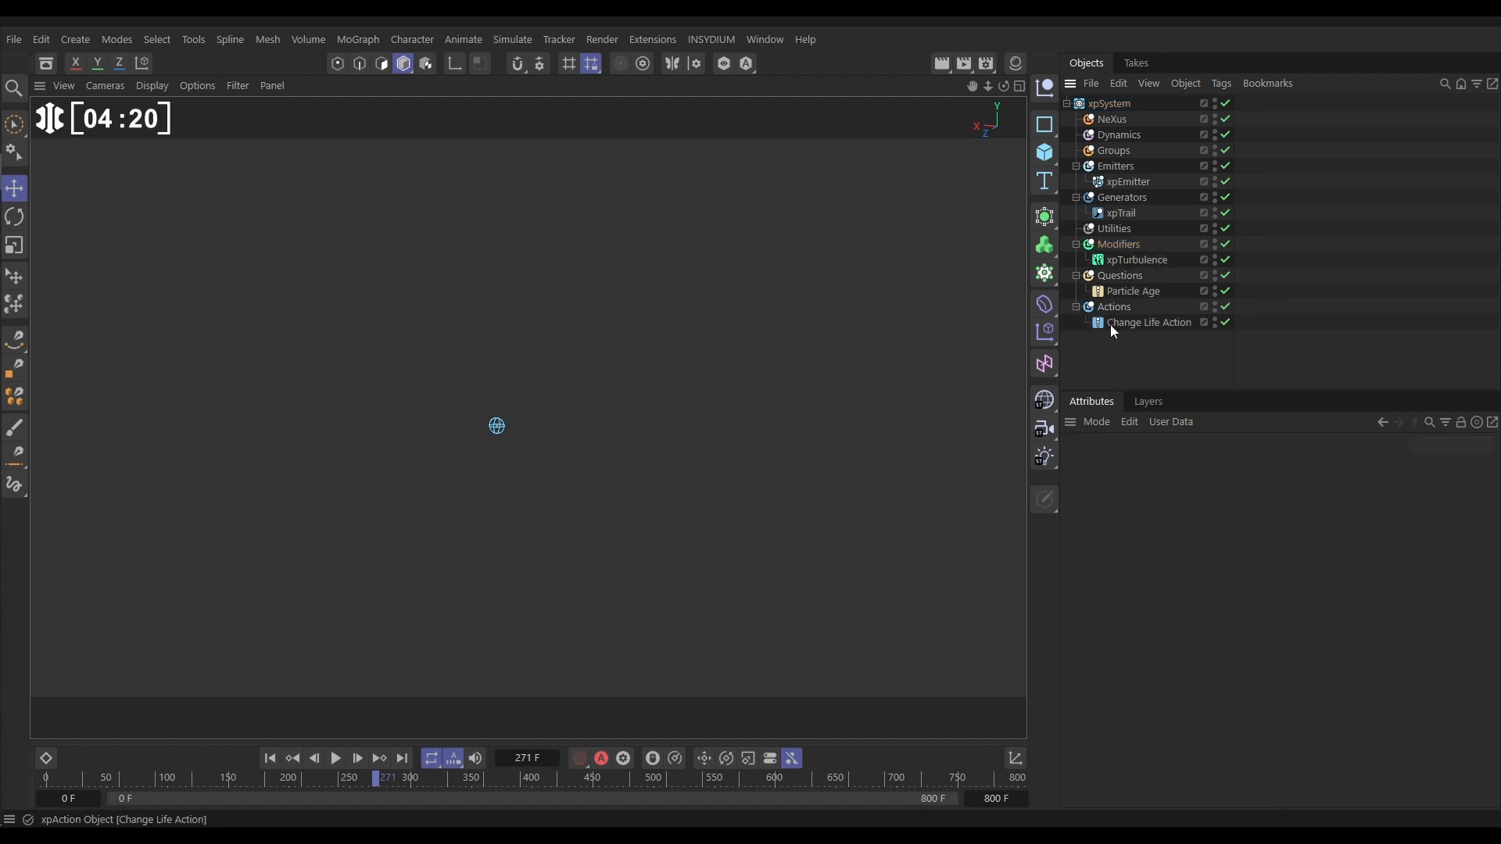
pyautogui.click(1133, 323)
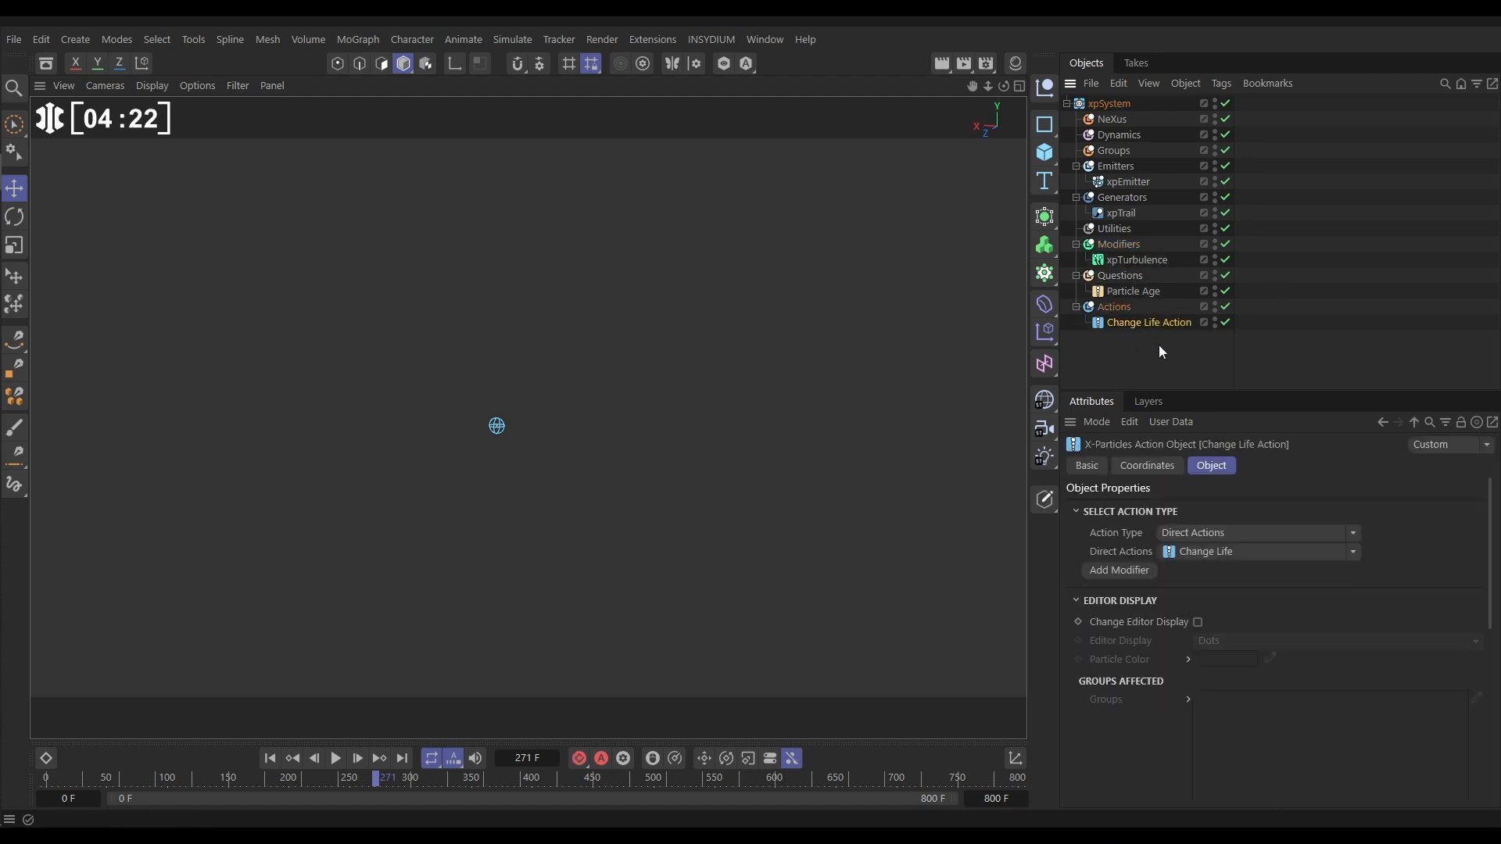
pyautogui.press('Delete')
# Review the Particle Age question's settings and replay the simulation without the trails modifier.
pyautogui.click(1126, 290)
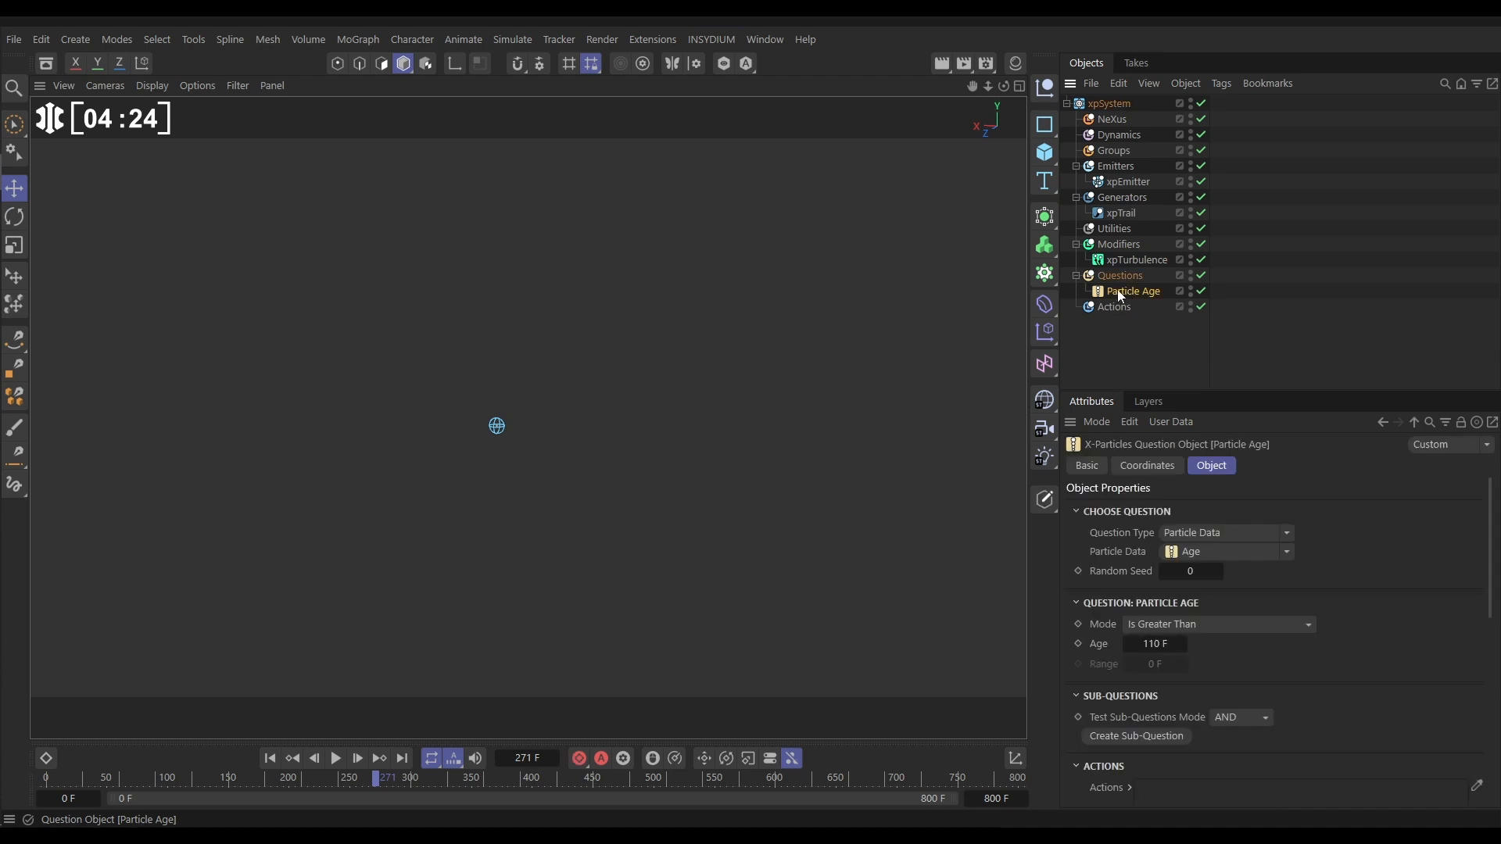
pyautogui.scroll(-3, 1490, 579)
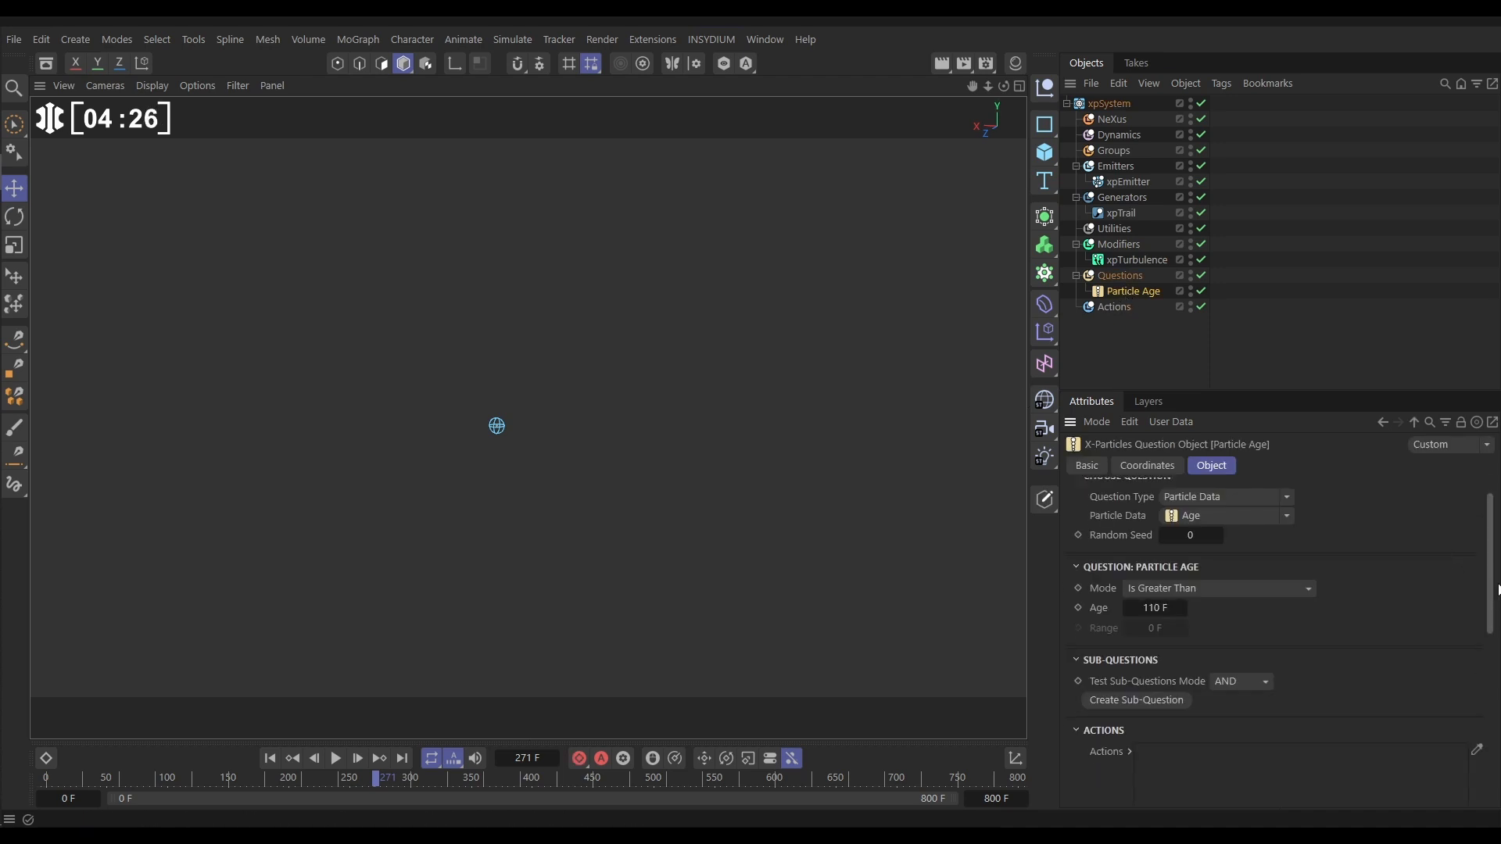
pyautogui.click(270, 758)
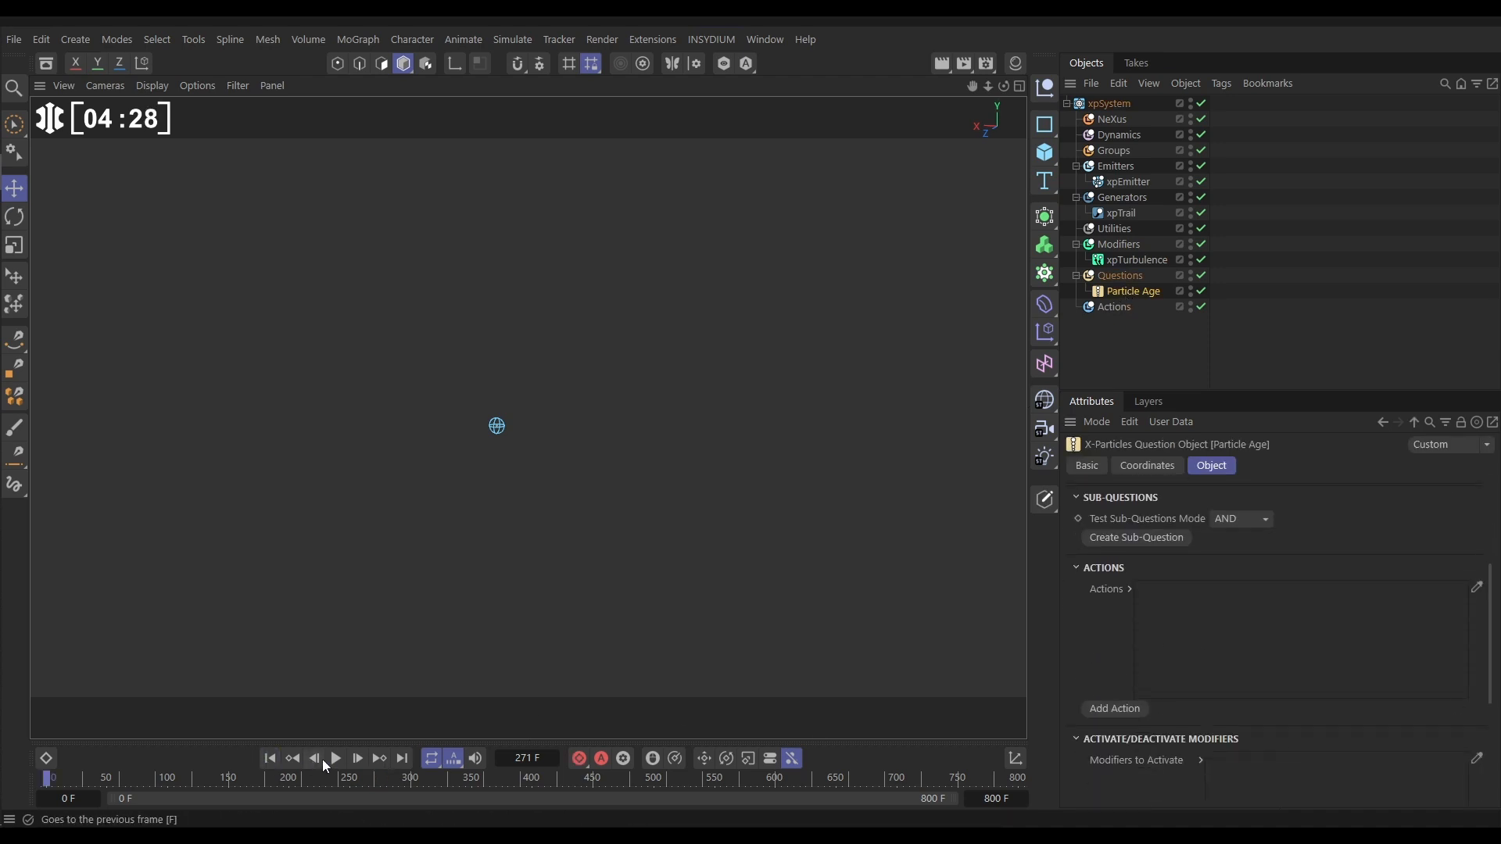
pyautogui.click(336, 758)
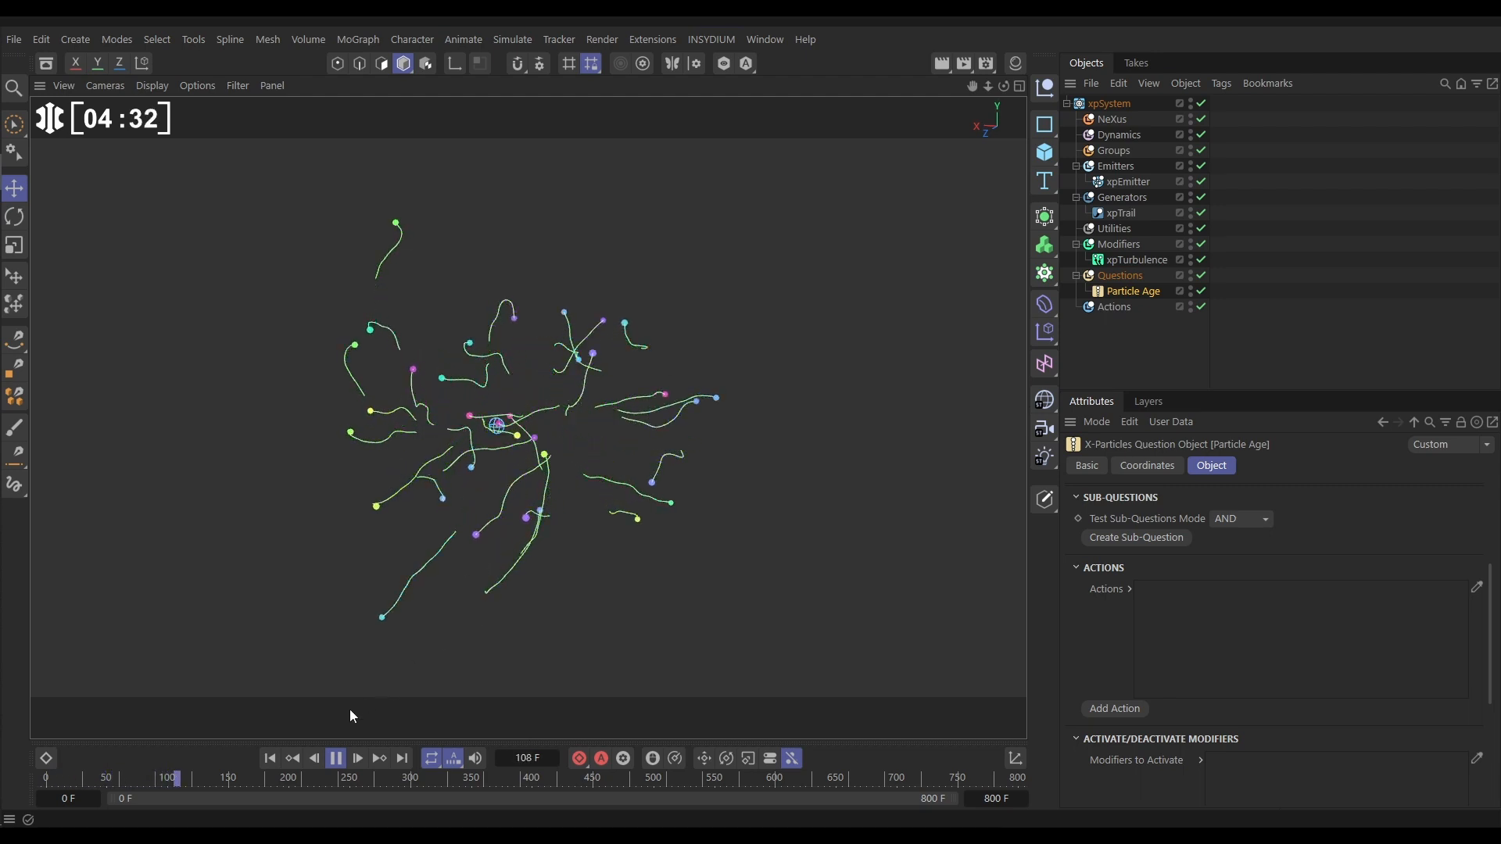
pyautogui.click(339, 760)
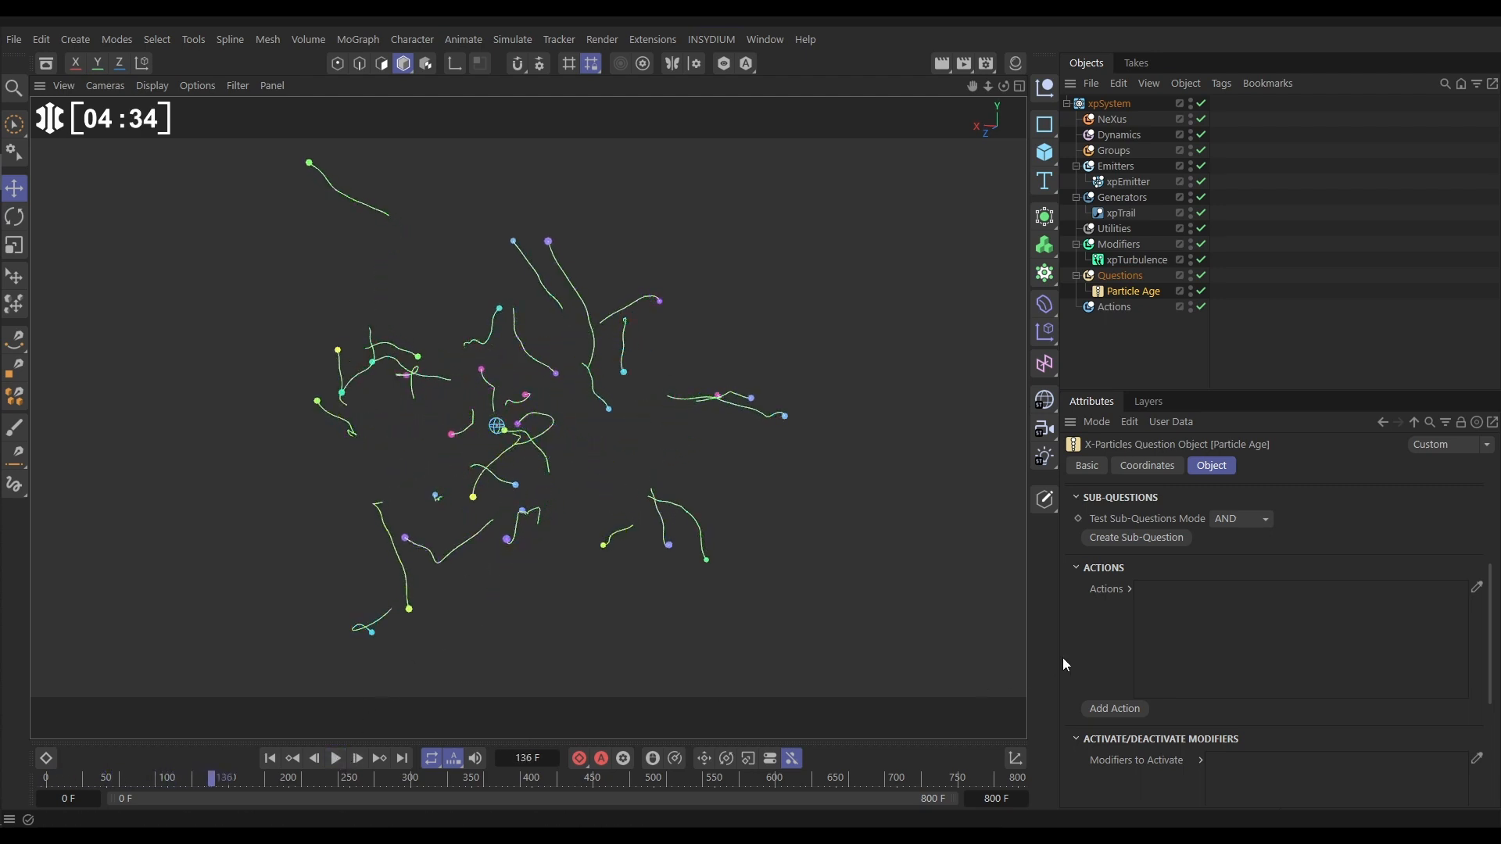
# Add an action to the Particle Age question and make it a Change Trails object action.
pyautogui.scroll(3, 1491, 669)
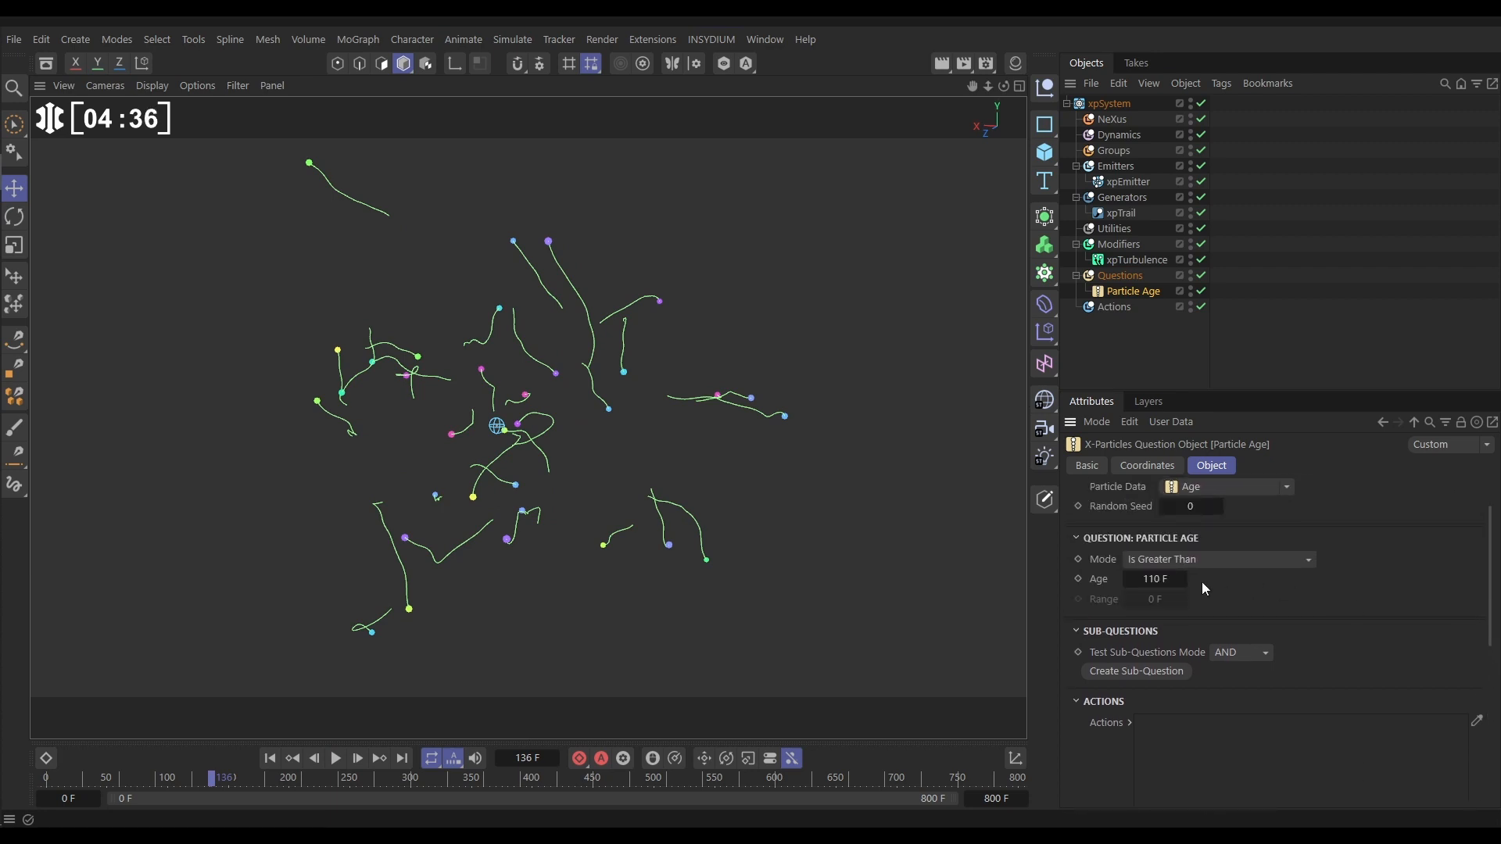
pyautogui.scroll(-5, 1478, 625)
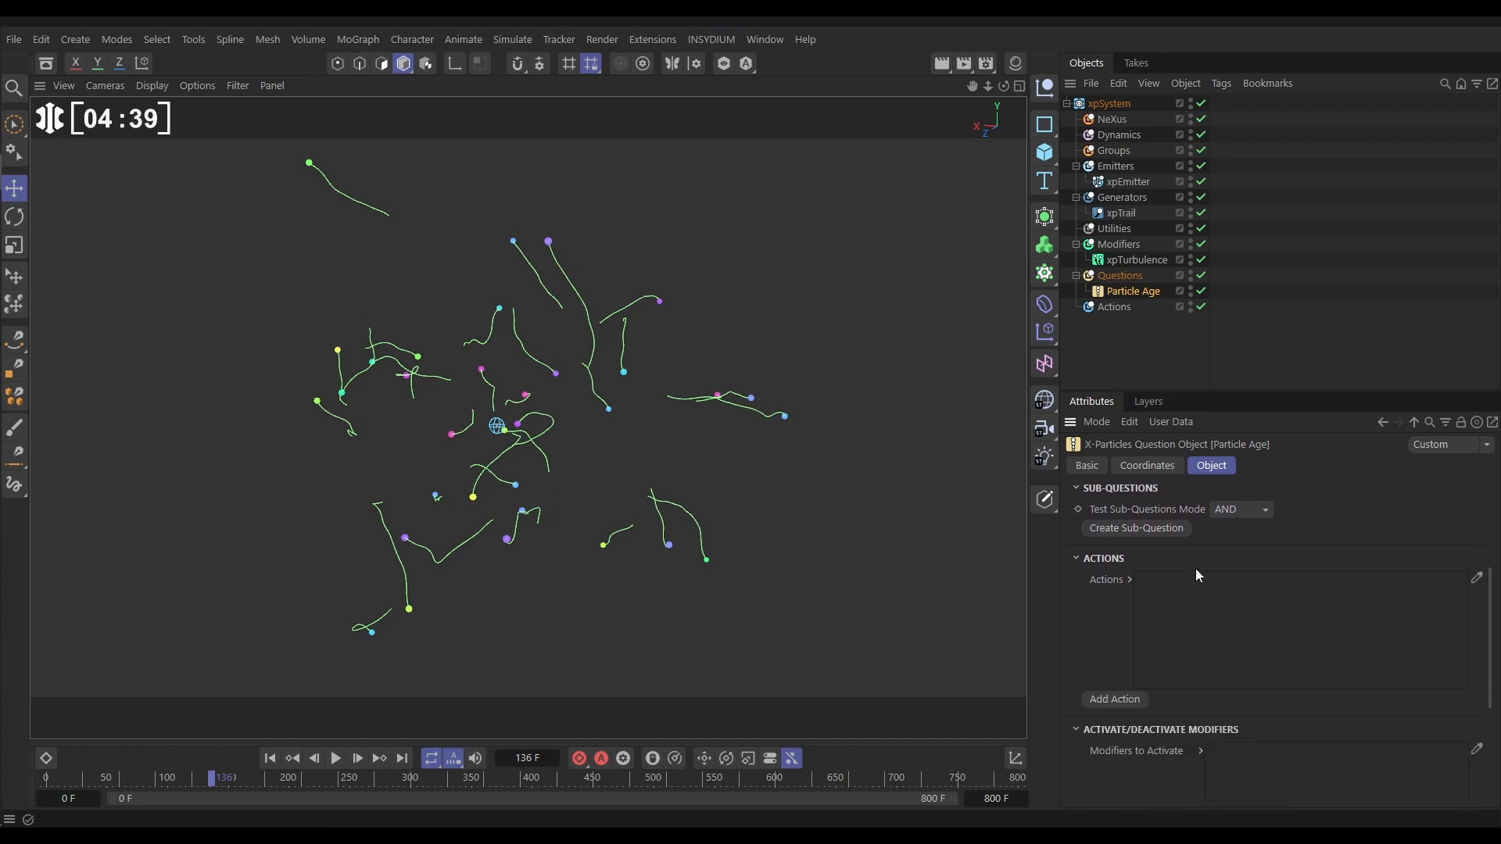
pyautogui.click(1112, 699)
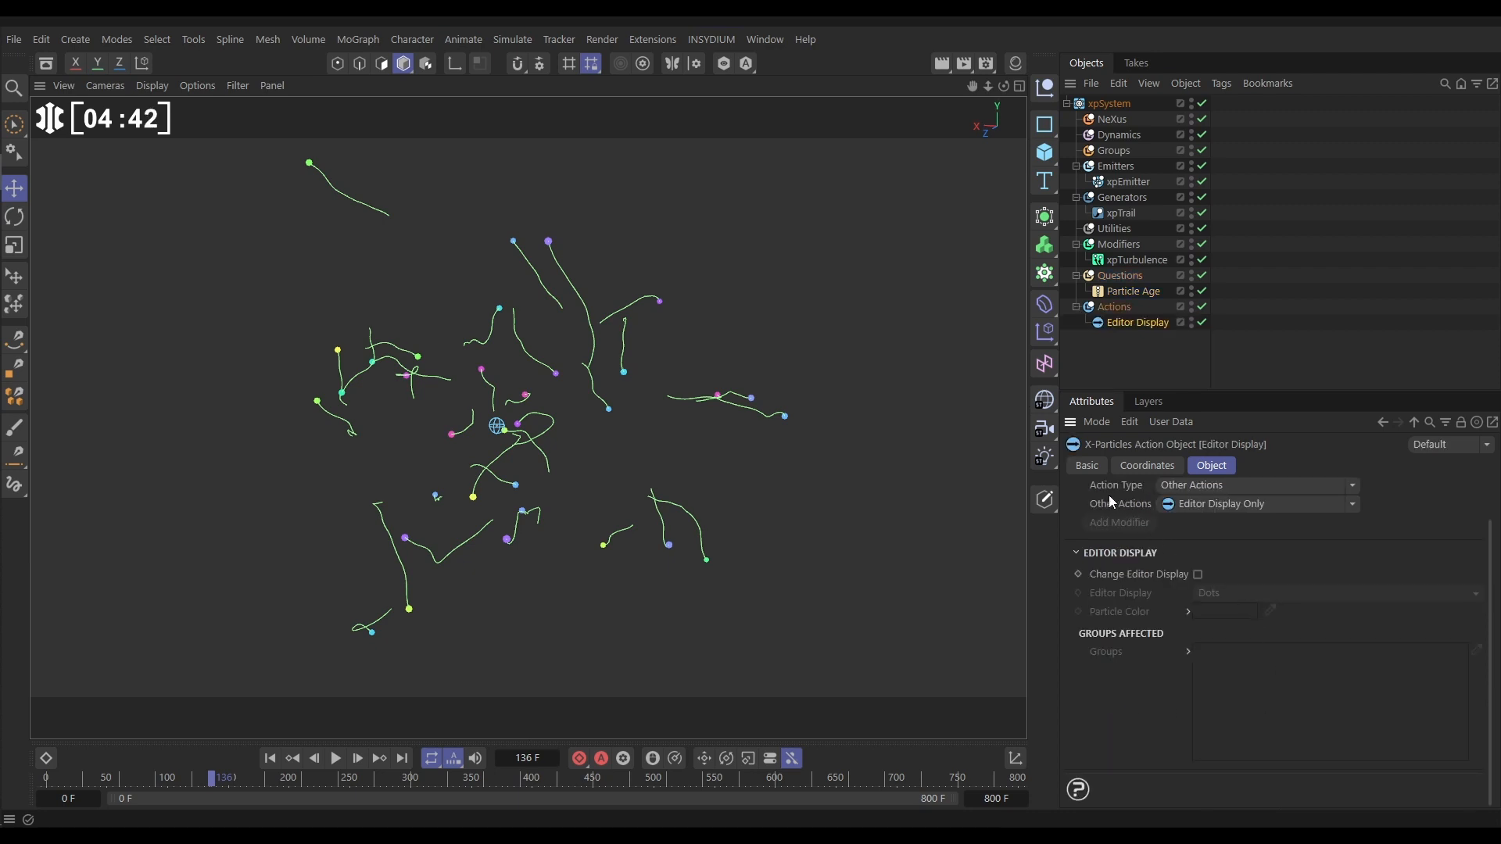
pyautogui.click(1353, 485)
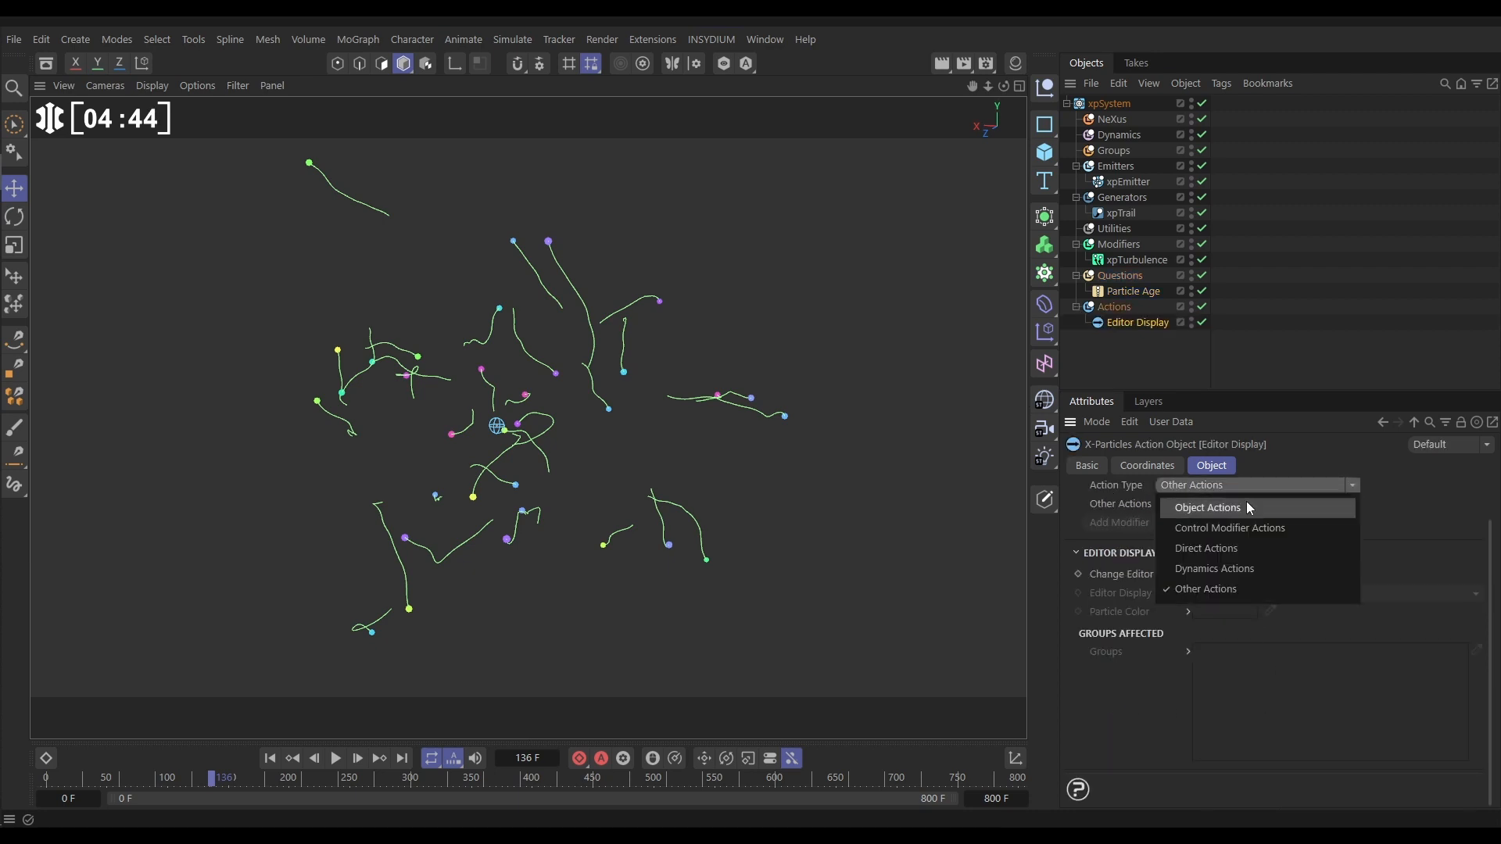
pyautogui.click(1208, 508)
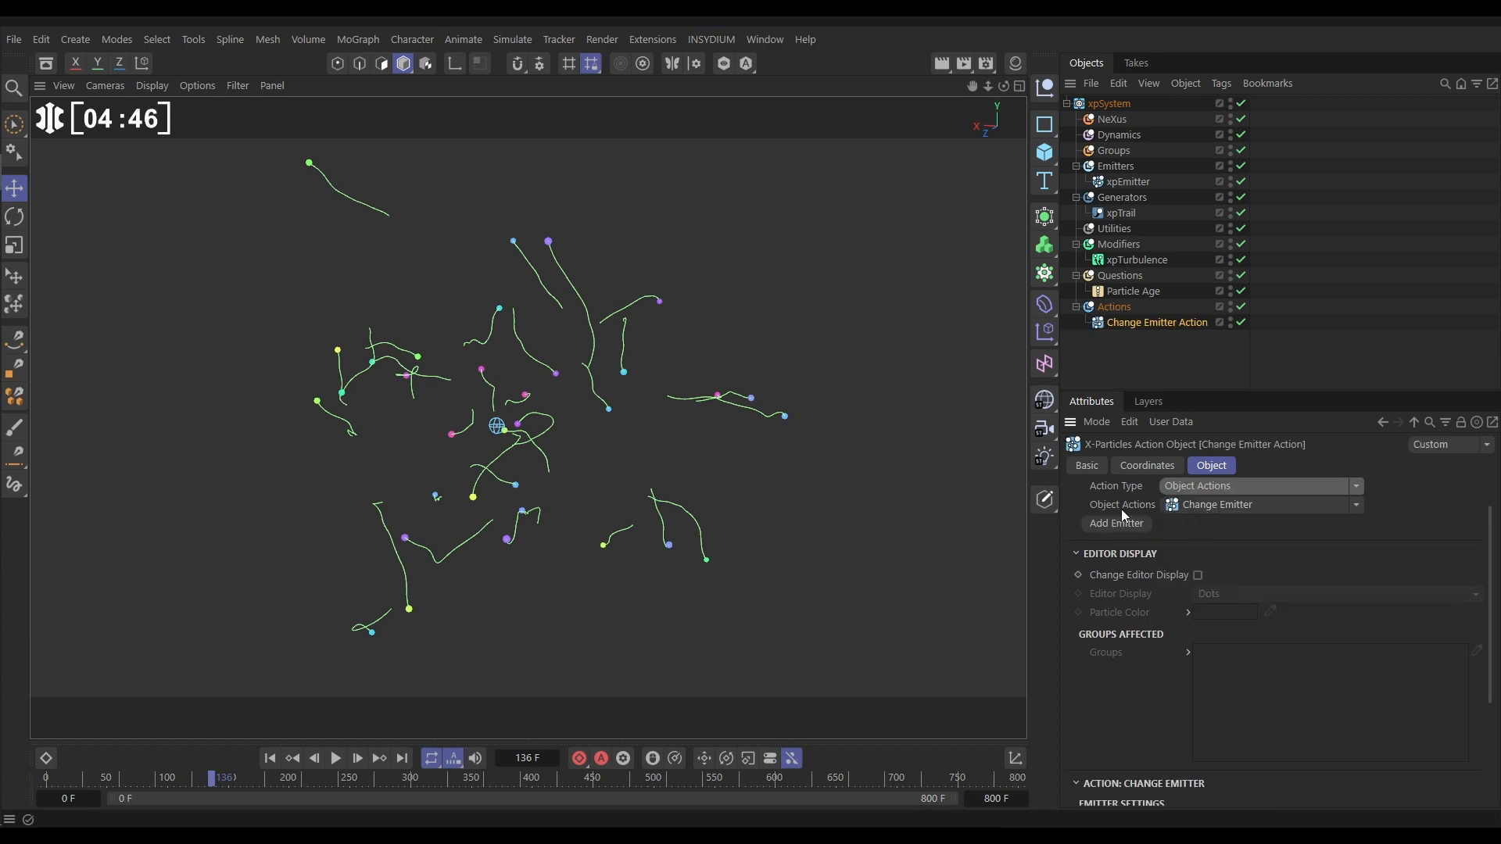
pyautogui.click(1353, 507)
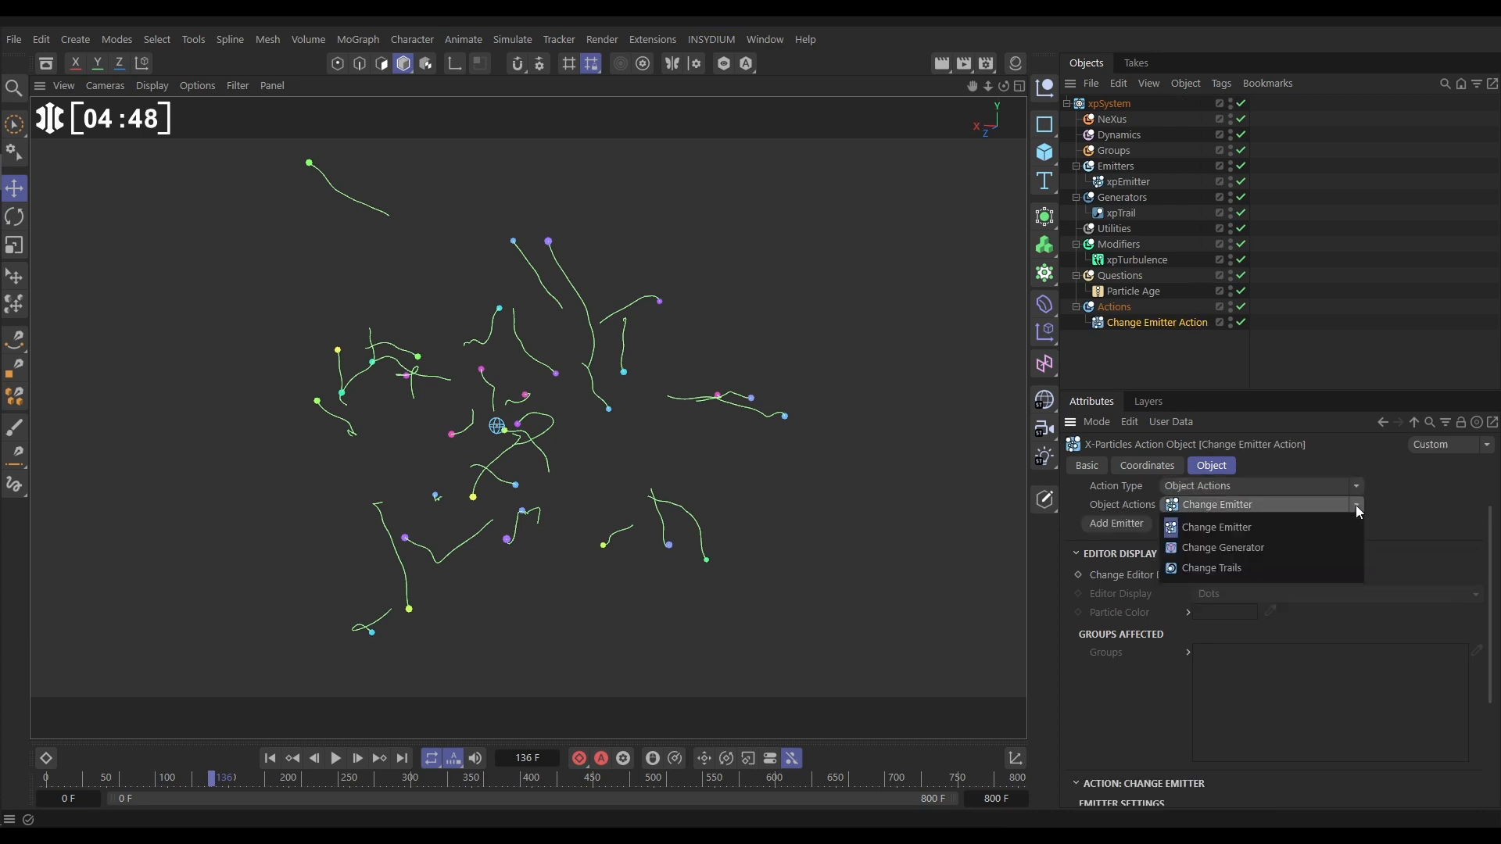
pyautogui.click(1217, 571)
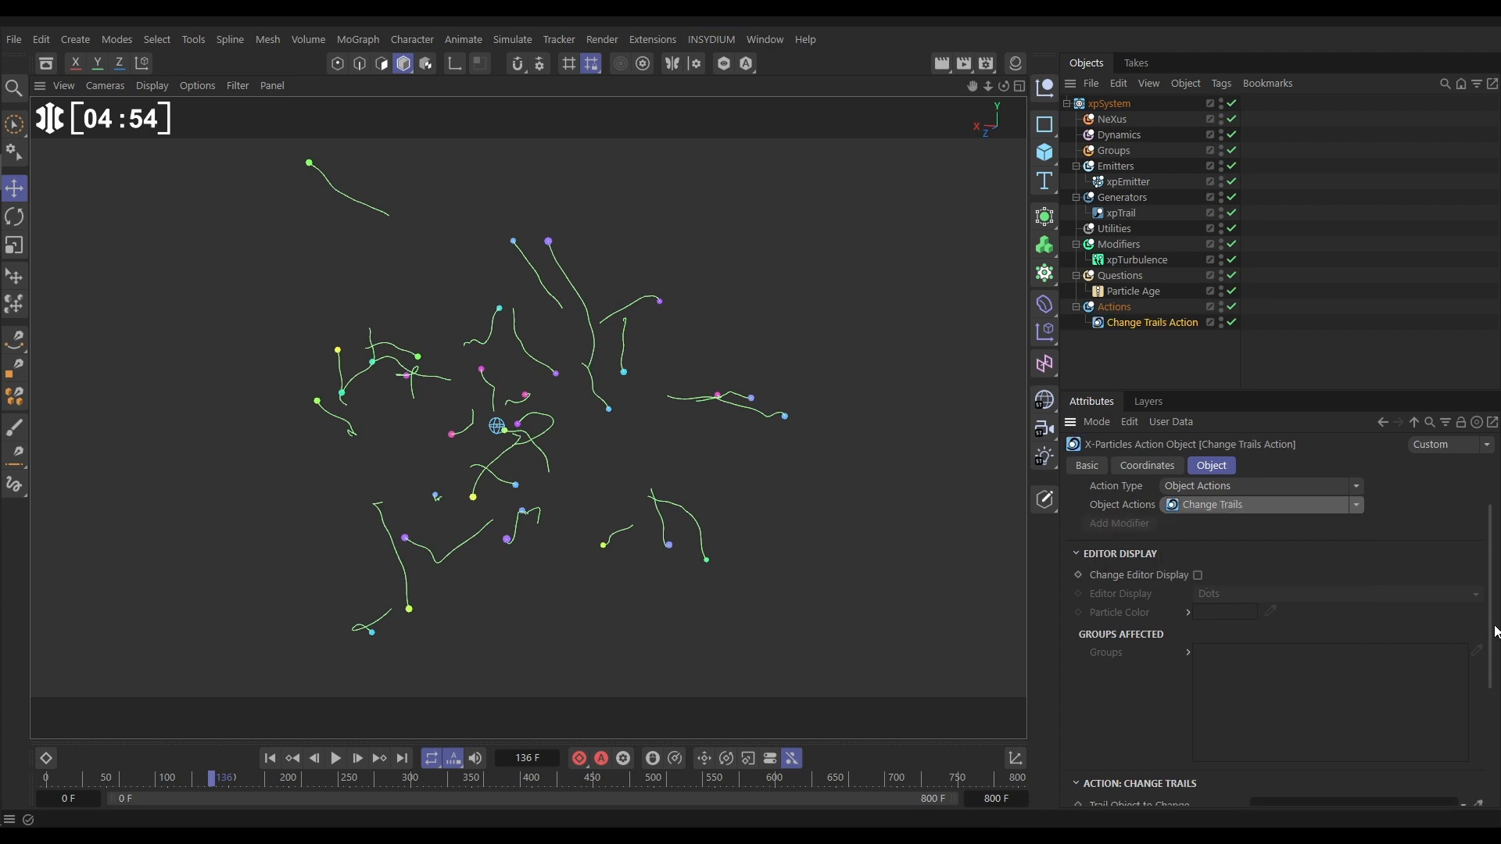
# Assign xpTrail as the Change Trails Action's trail object and enable Shrink Trails with Kill Particle When Trail Zero Length.
pyautogui.moveTo(1492, 633); pyautogui.dragTo(1480, 748)
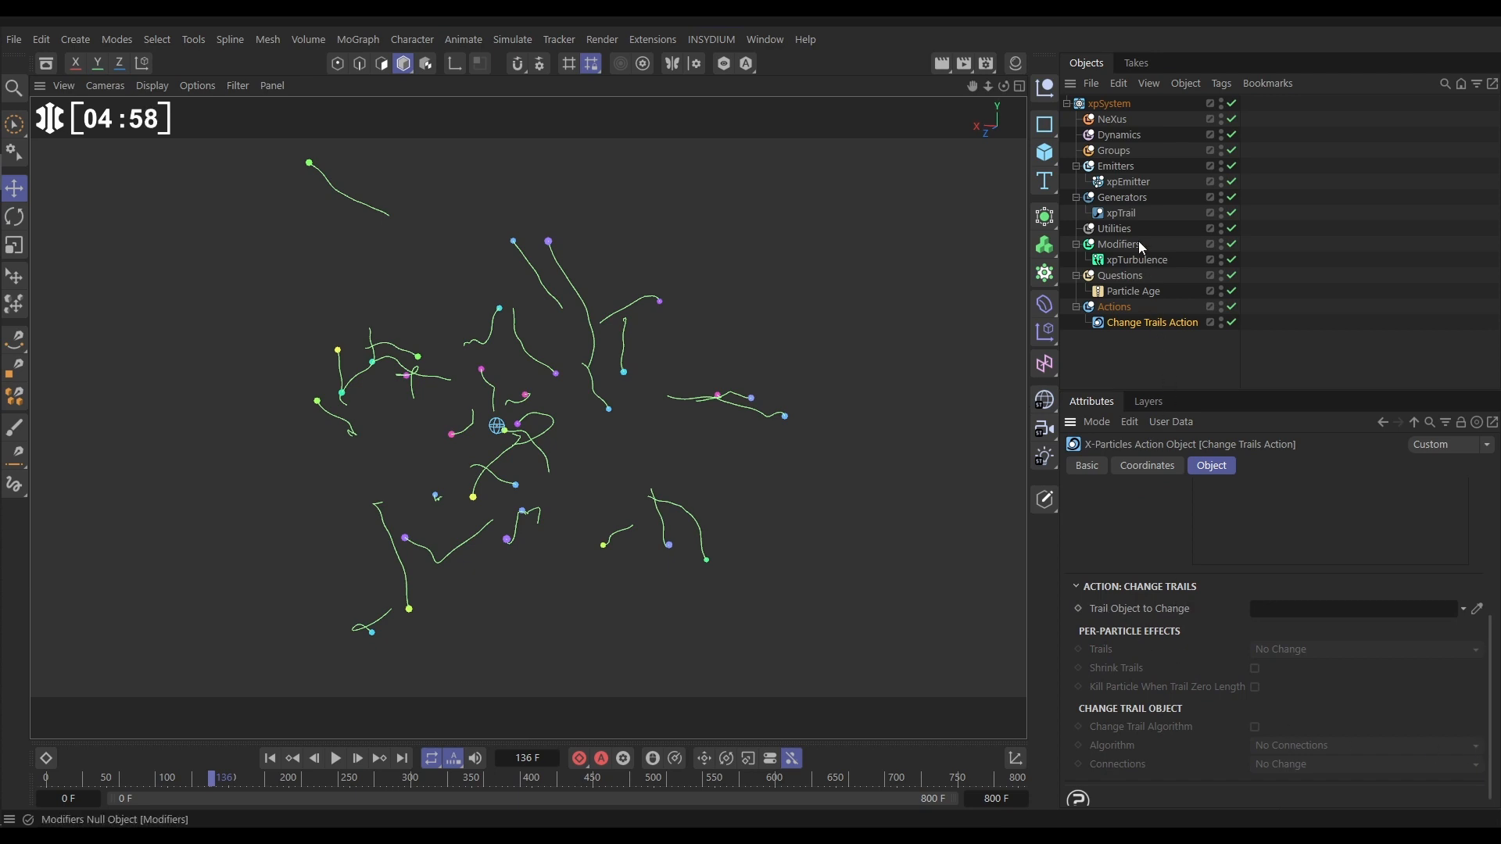
pyautogui.moveTo(1121, 213); pyautogui.dragTo(1293, 612)
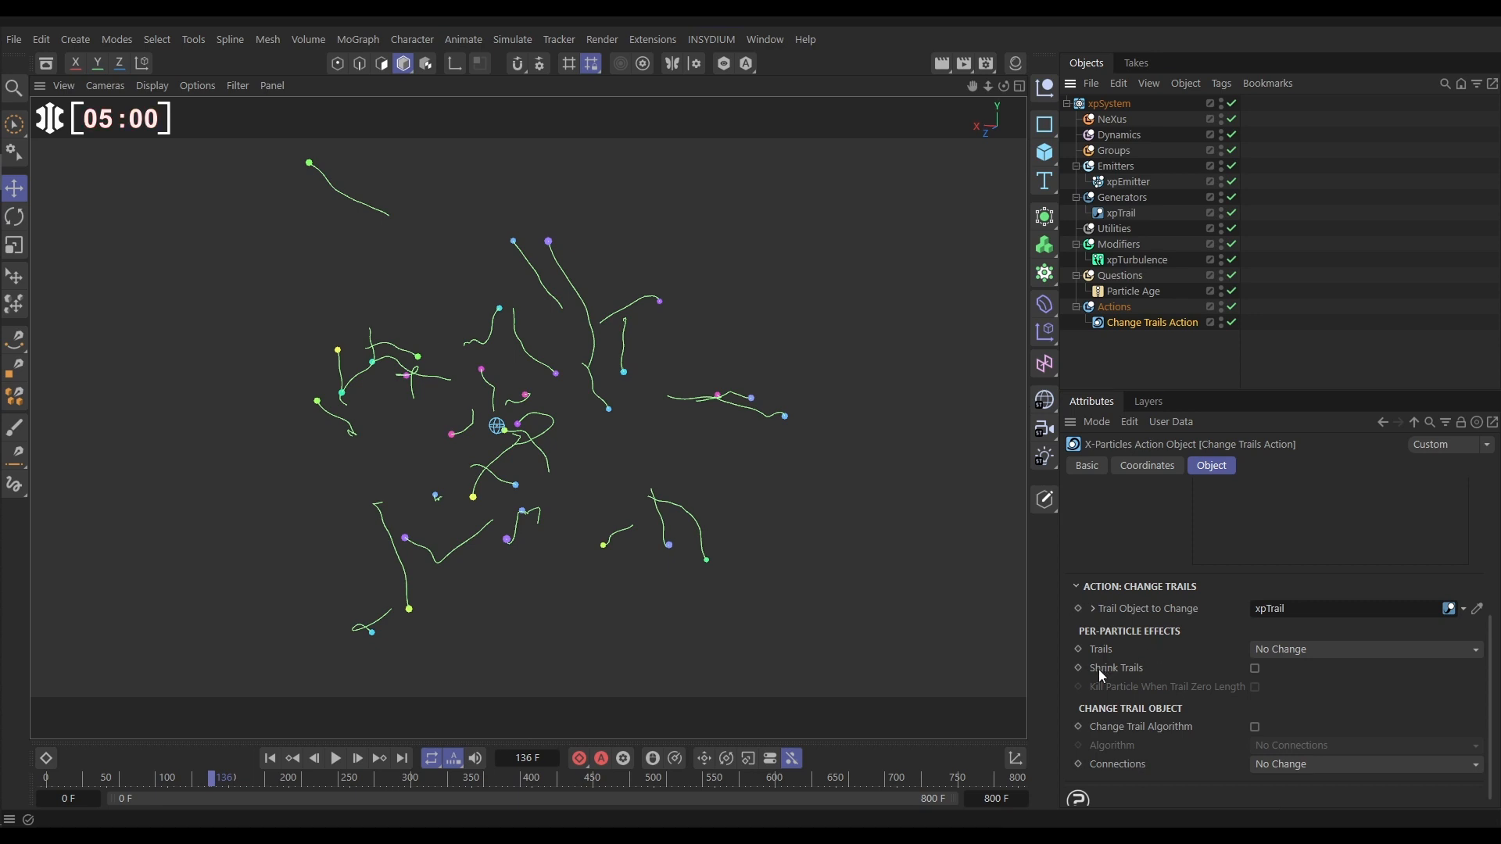
pyautogui.click(1255, 669)
# Replay the simulation from the first frame to check the trail shrinking driven by the Change Trails Action.
pyautogui.click(270, 758)
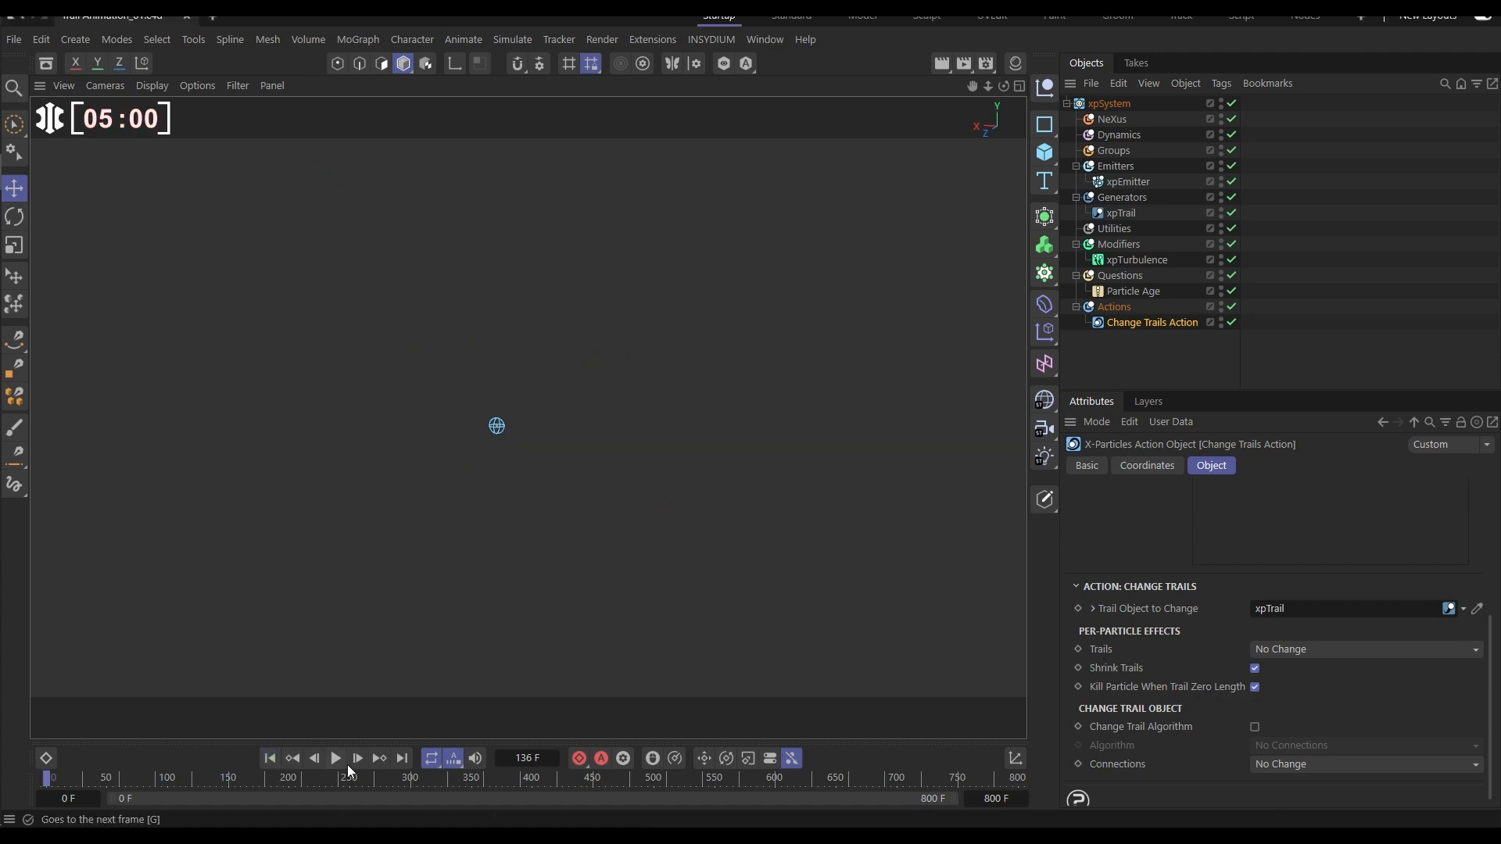
pyautogui.click(336, 758)
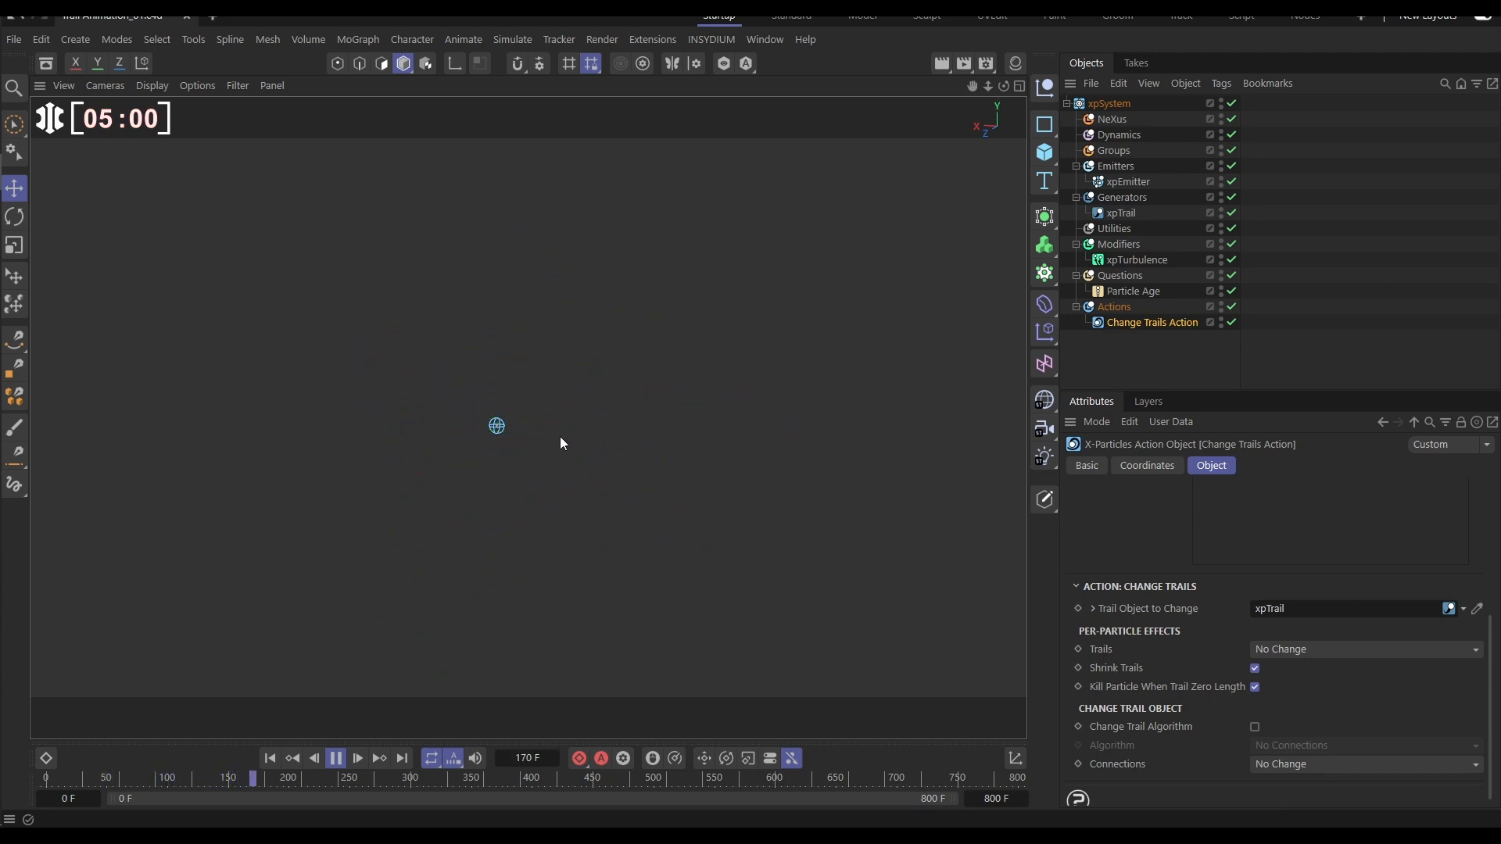
pyautogui.click(269, 758)
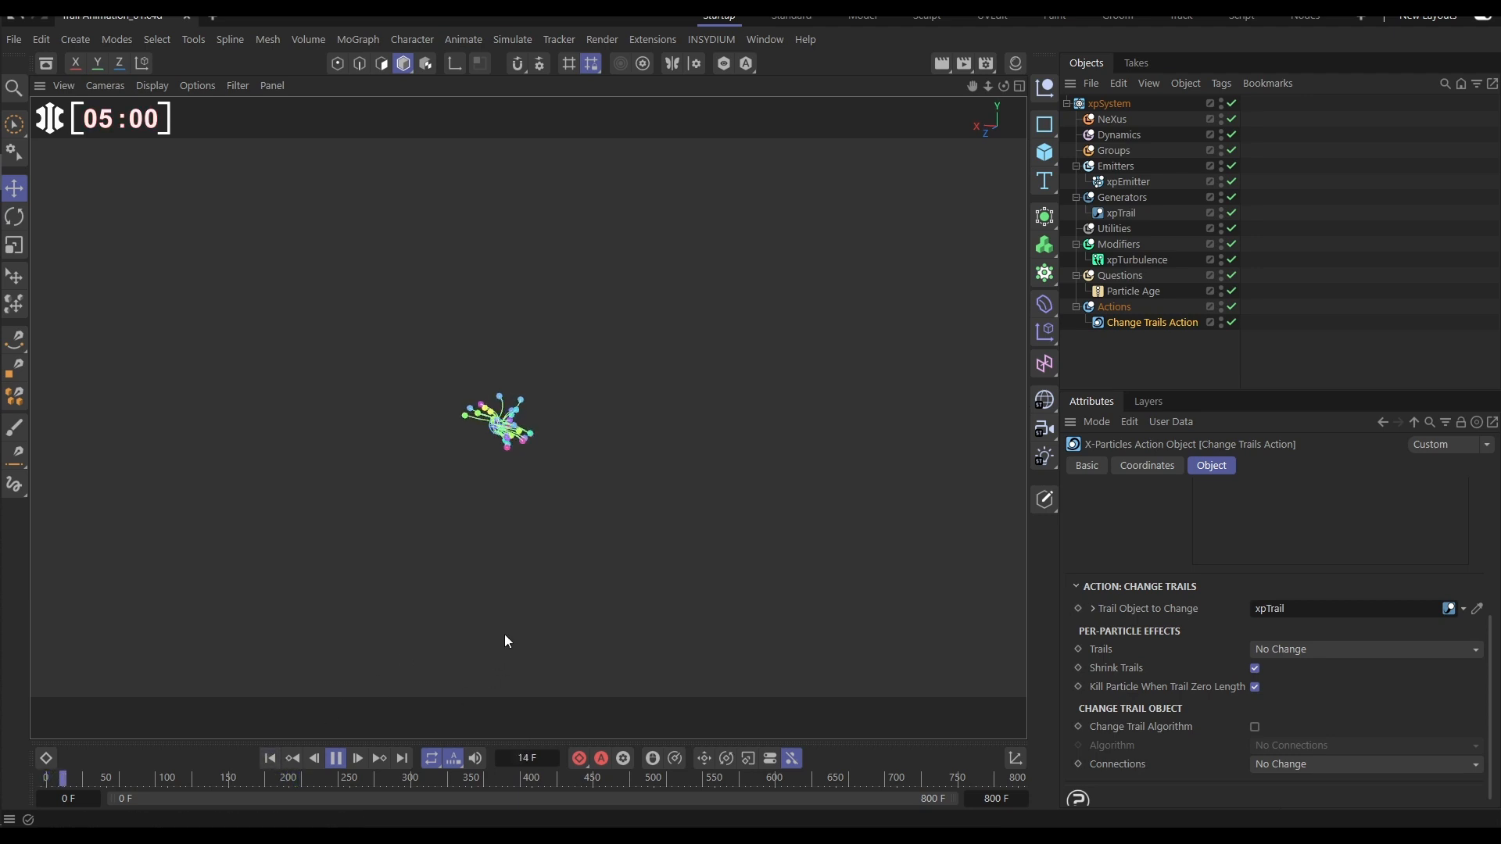